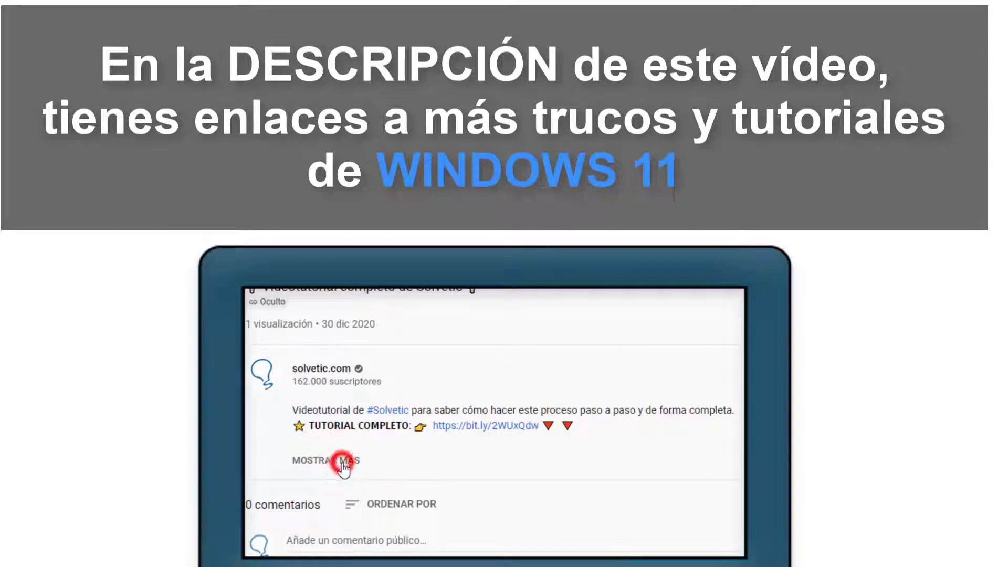
click(343, 465)
scroll(344, 461, down, 2)
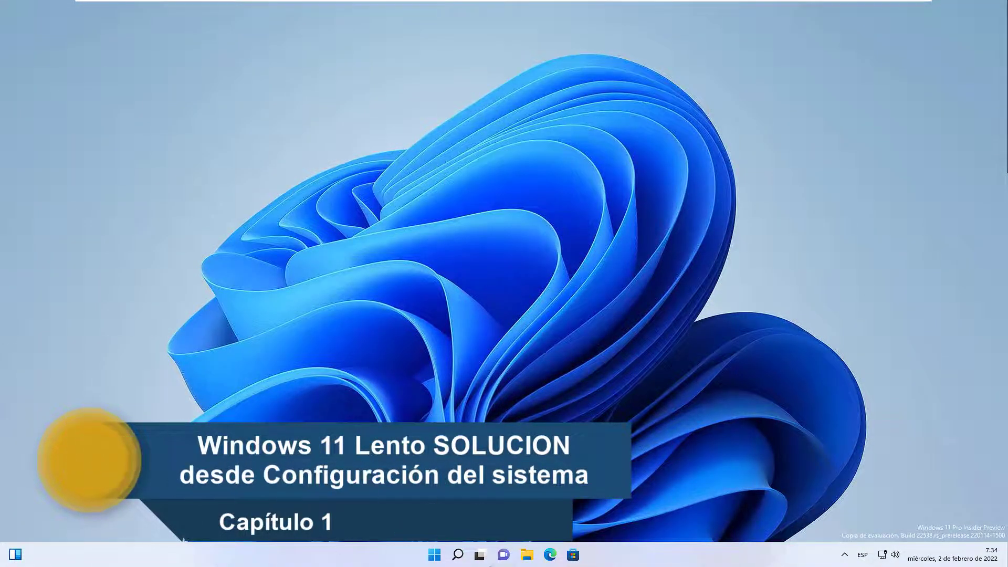
Search for msconfig and open the Configuración del sistema utility.
key(super)
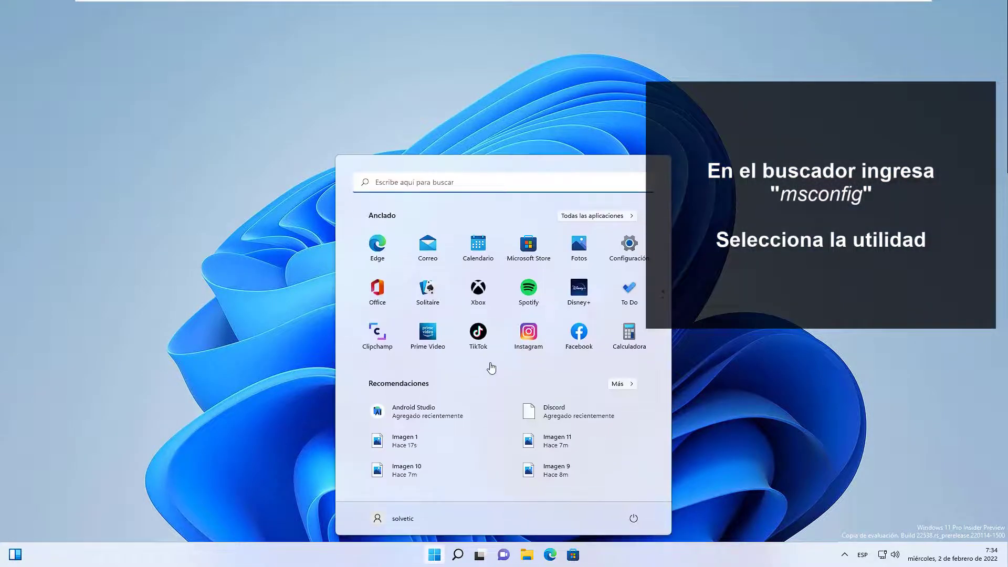
text(msconfig)
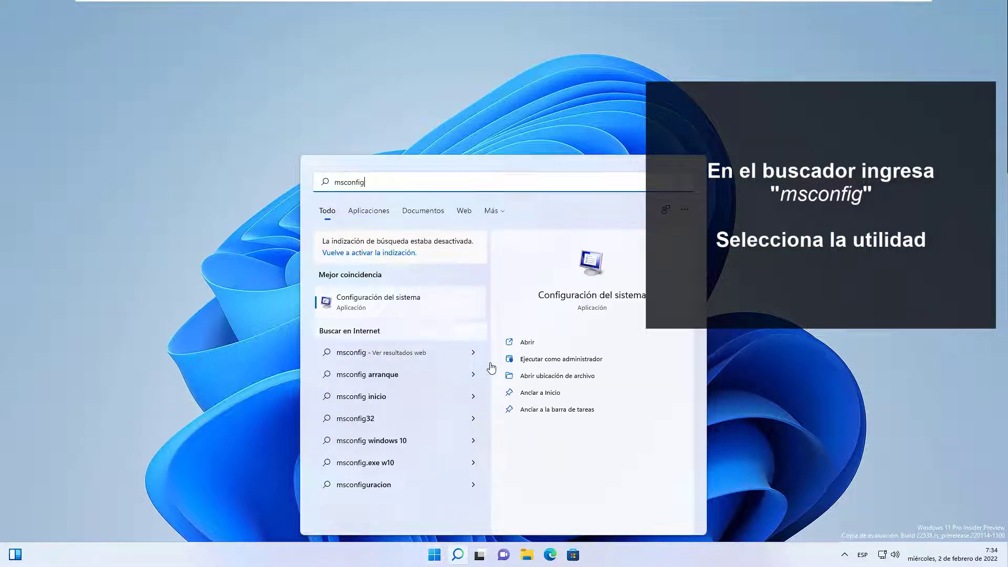
key(Return)
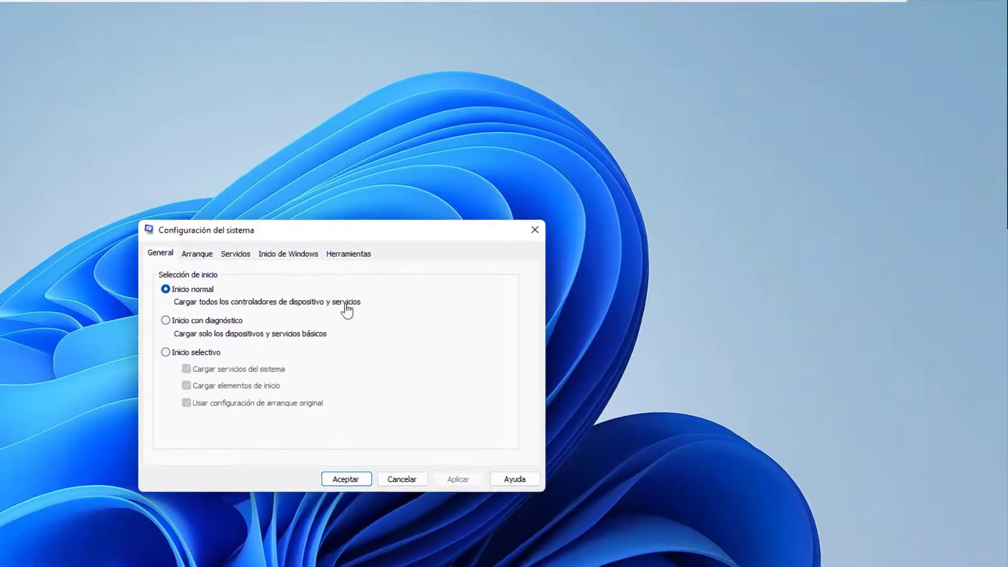
In the advanced boot options, enable Número de procesadores, set it to 2 and accept.
key(ctrl+Tab)
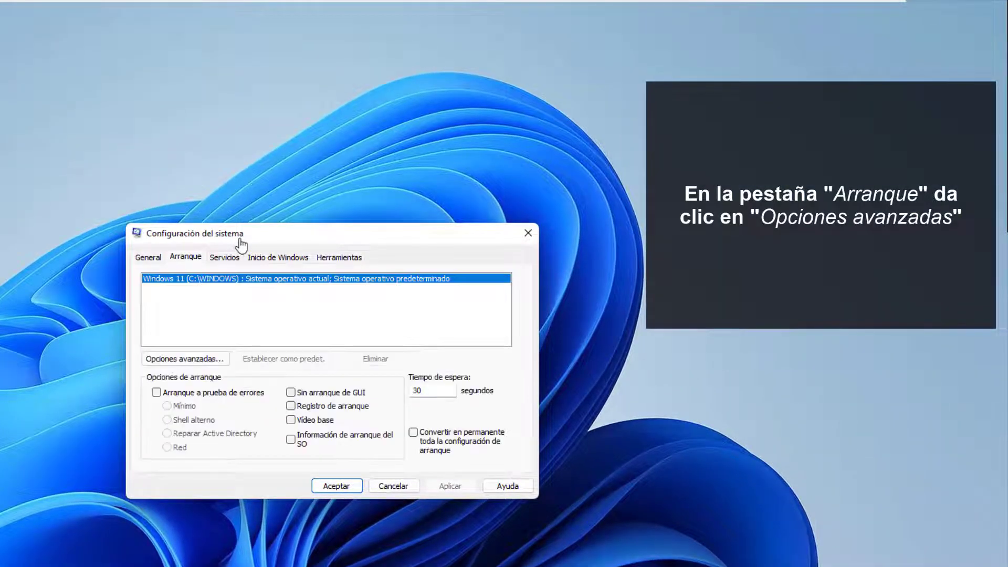
click(209, 366)
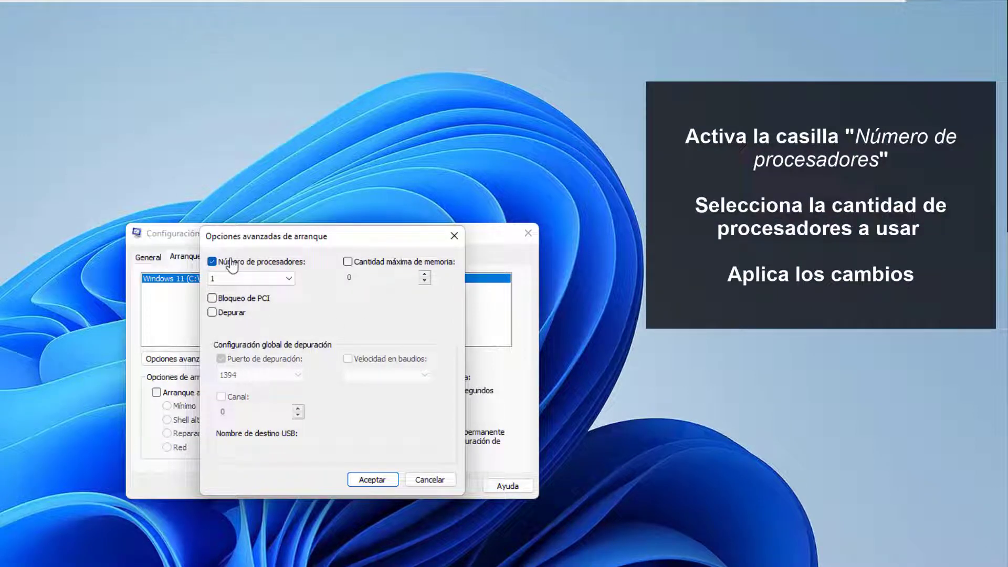
click(258, 279)
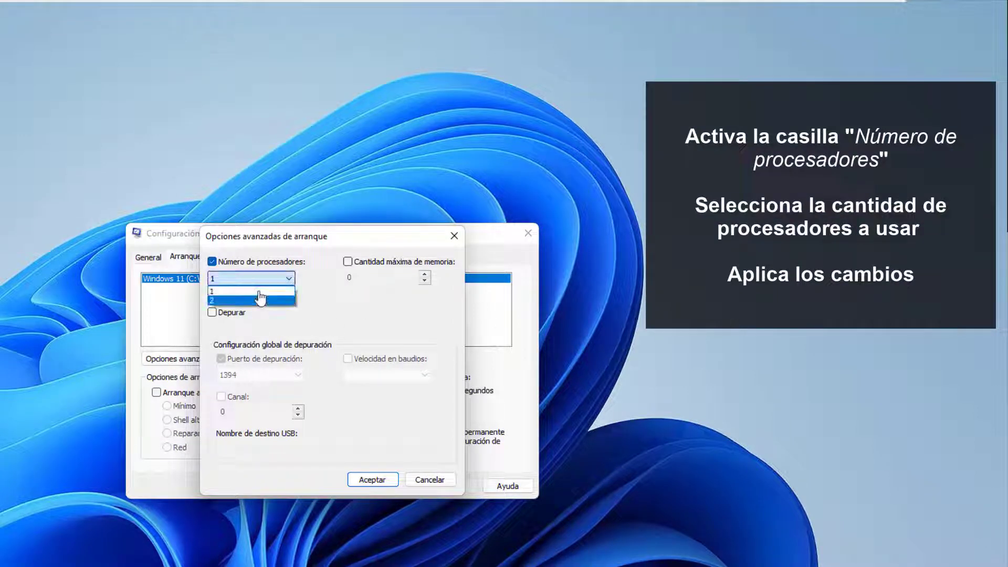
click(260, 299)
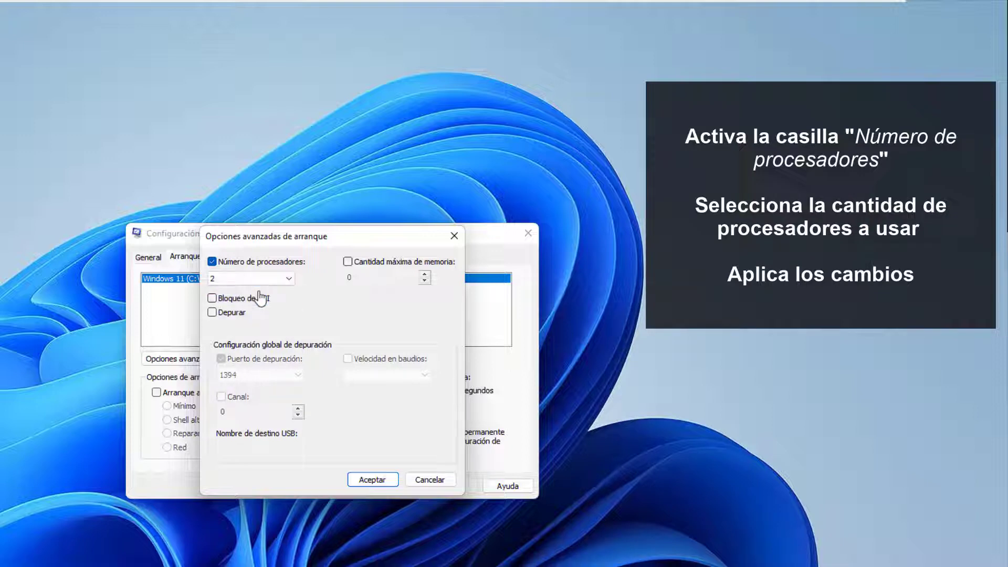
key(Return)
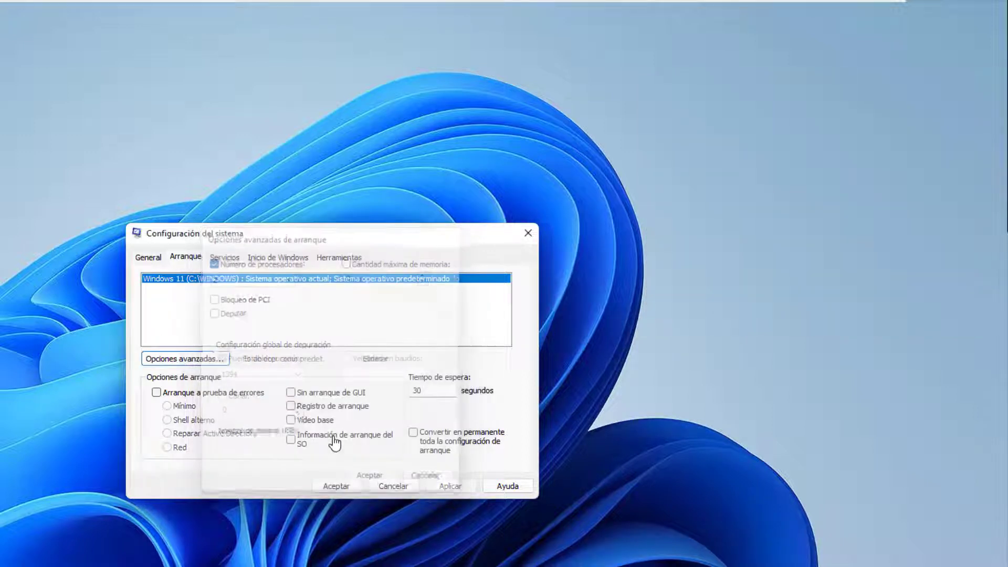
Sort the services by manufacturer and disable the Google Chrome Elevation Service and the second Google Update service.
key(ctrl+Tab)
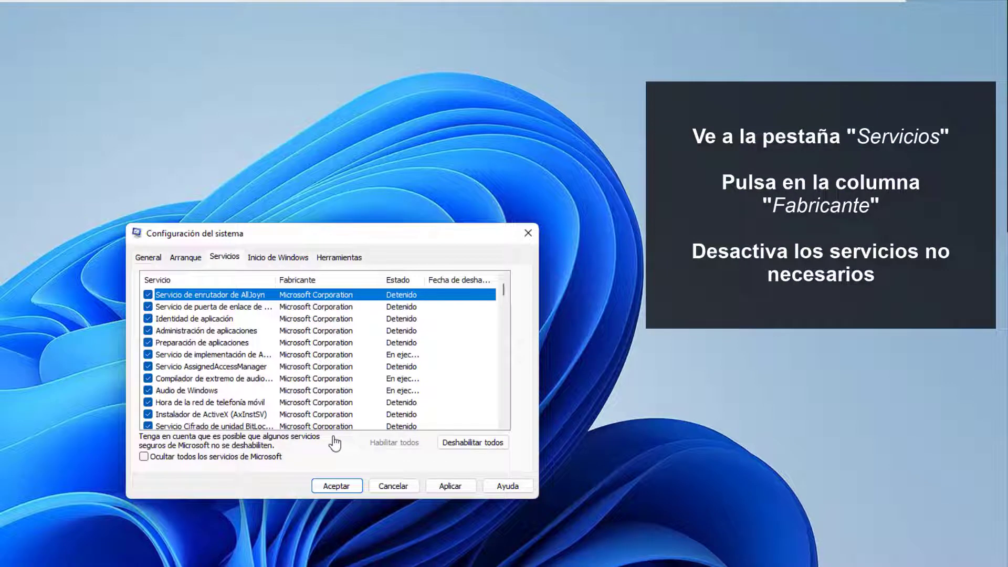
click(326, 280)
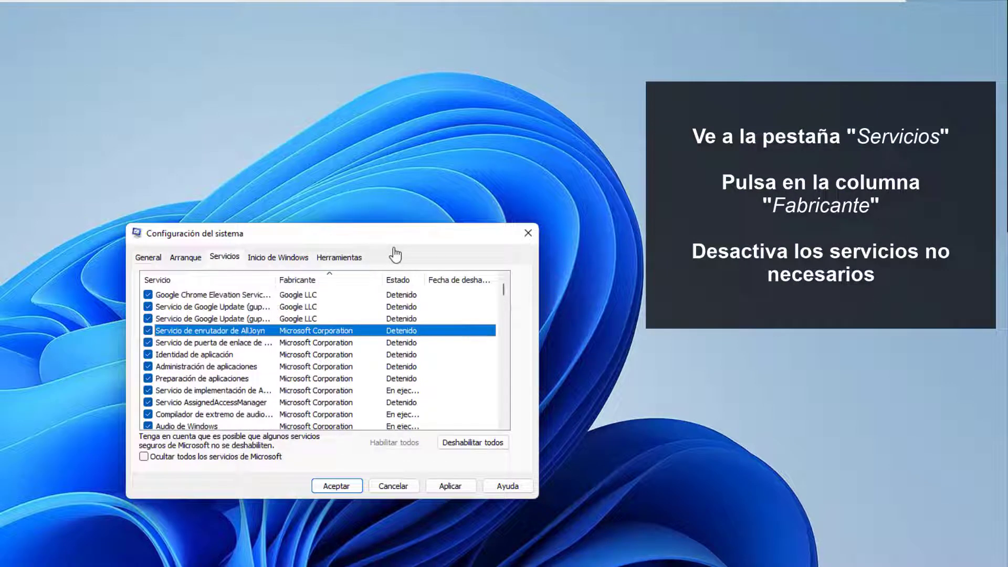
click(148, 294)
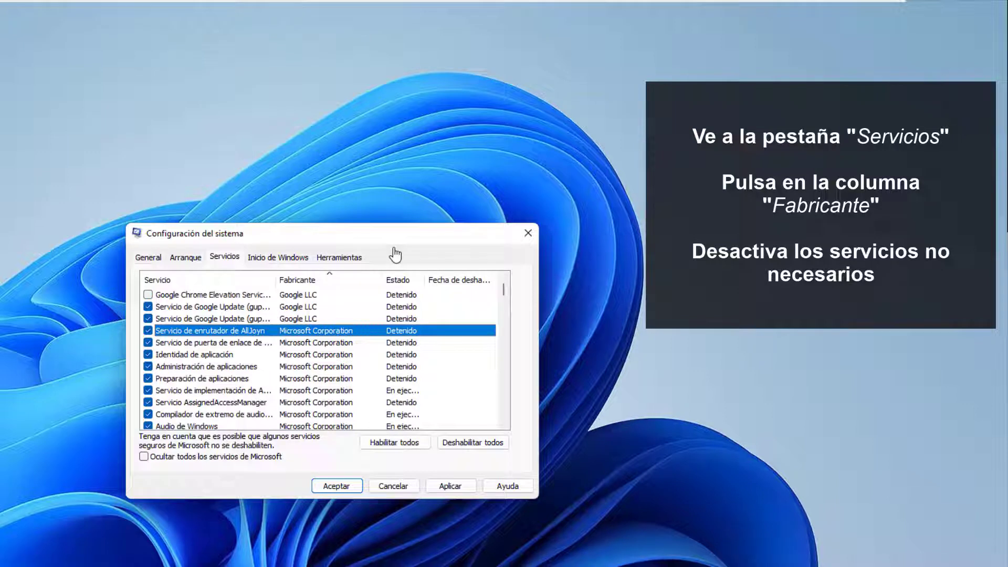
click(148, 319)
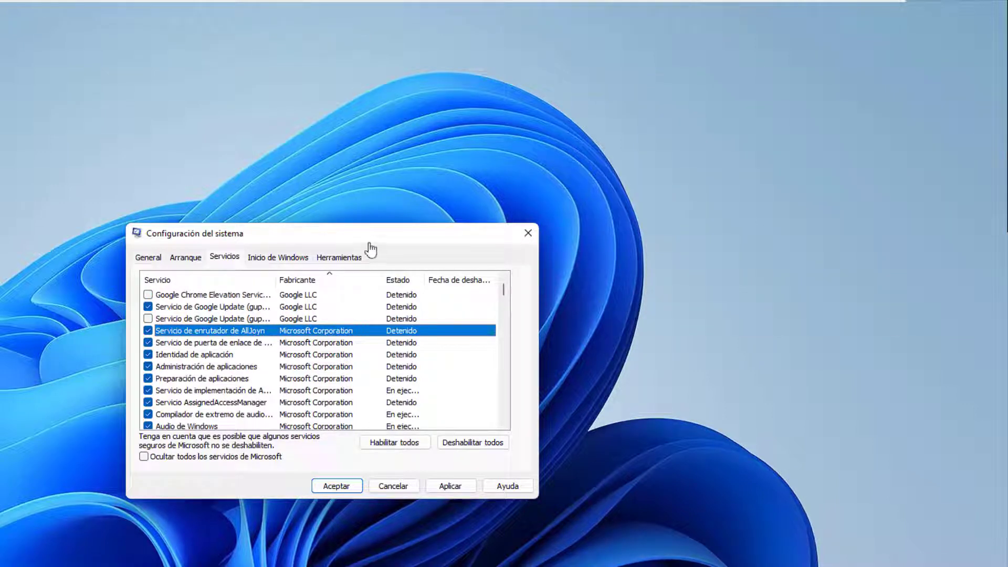
Open Task Manager's startup list from System Configuration and disable Microsoft Teams at startup.
key(ctrl+Tab)
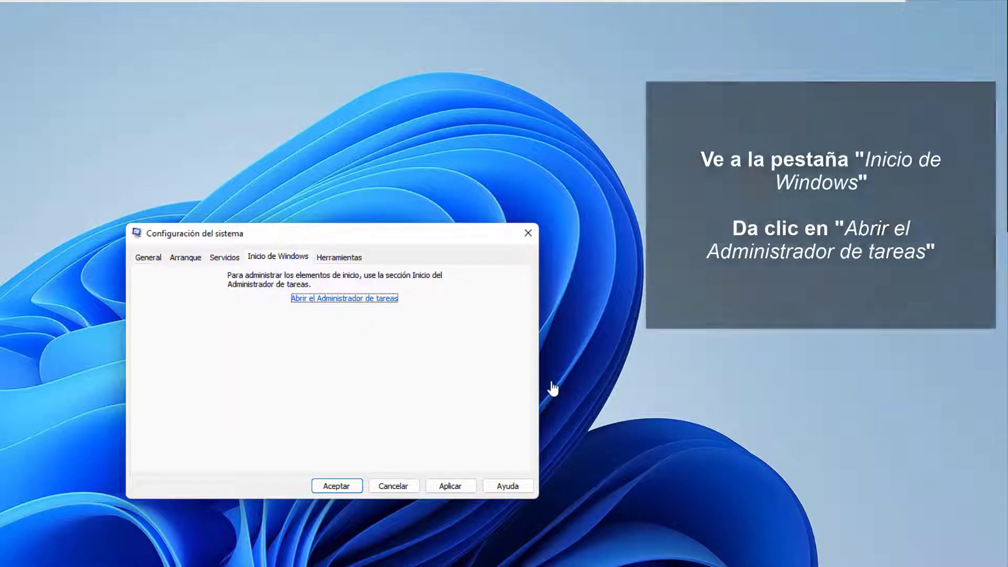
key(Return)
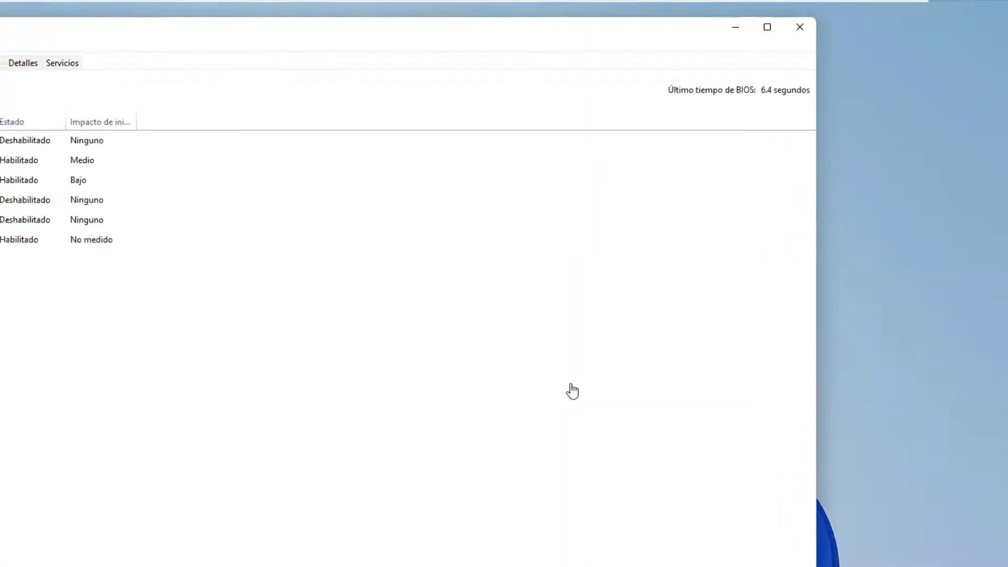
click(161, 292)
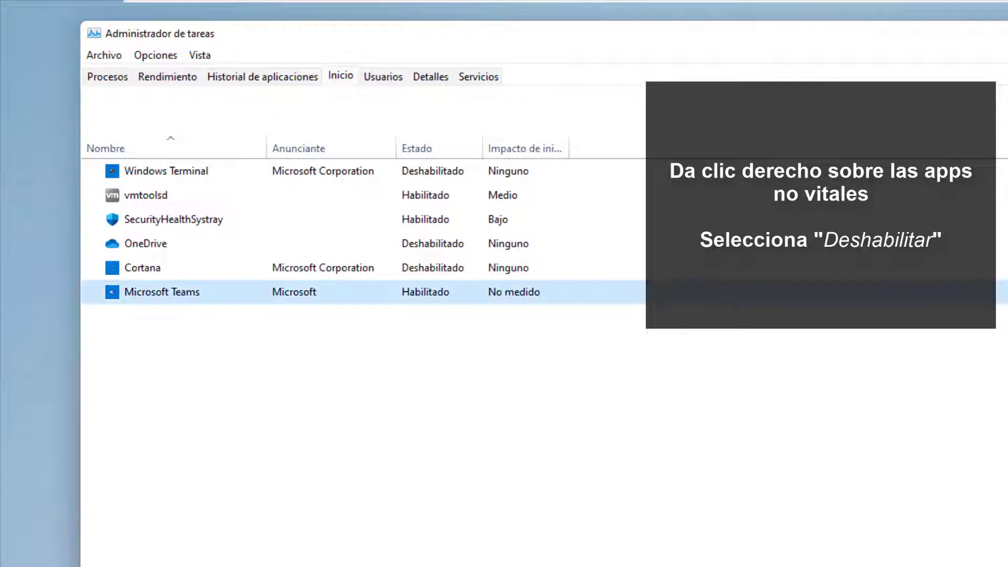
key(shift+F10)
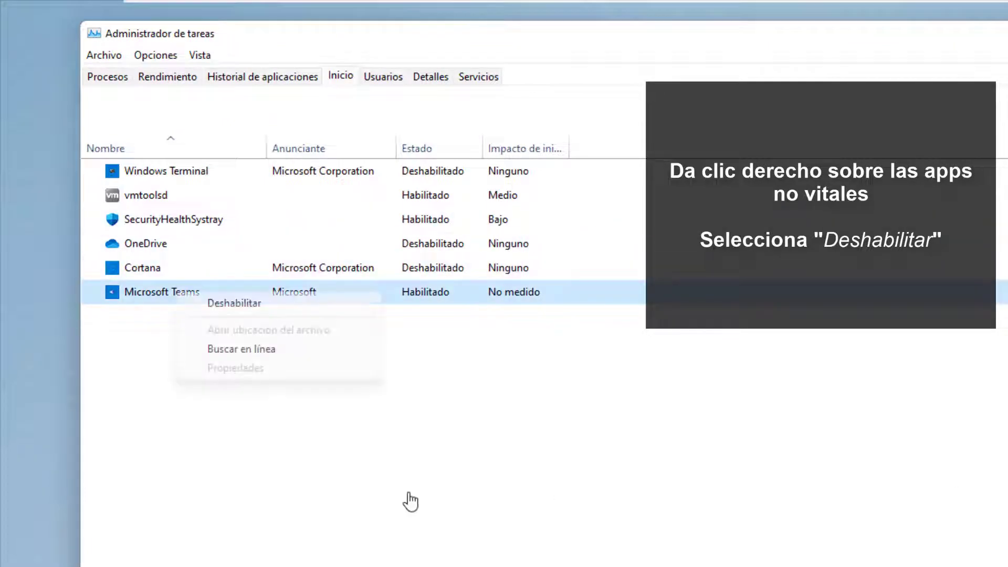
key(Down)
key(Return)
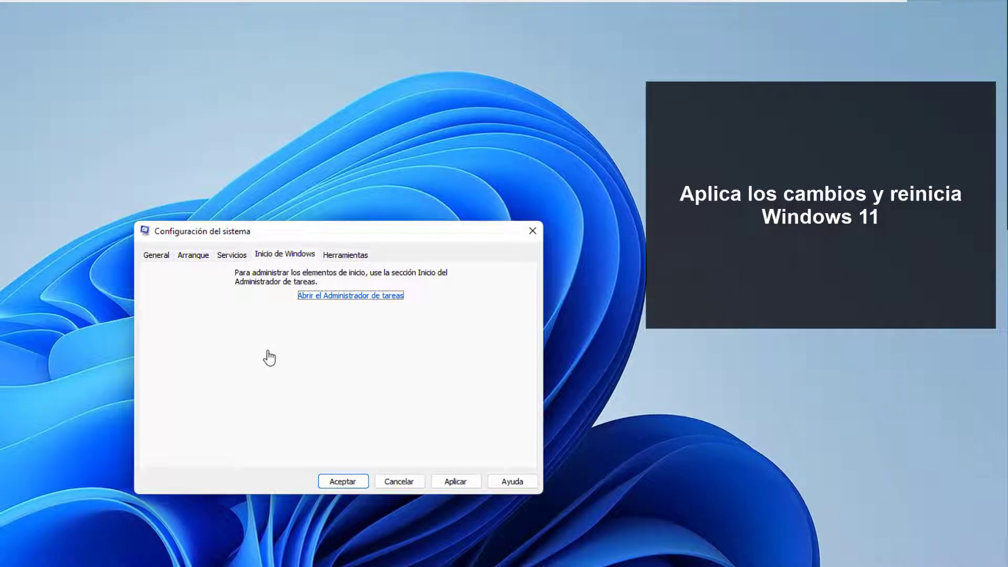
Apply the System Configuration changes and restart the computer.
key(alt+a)
key(Return)
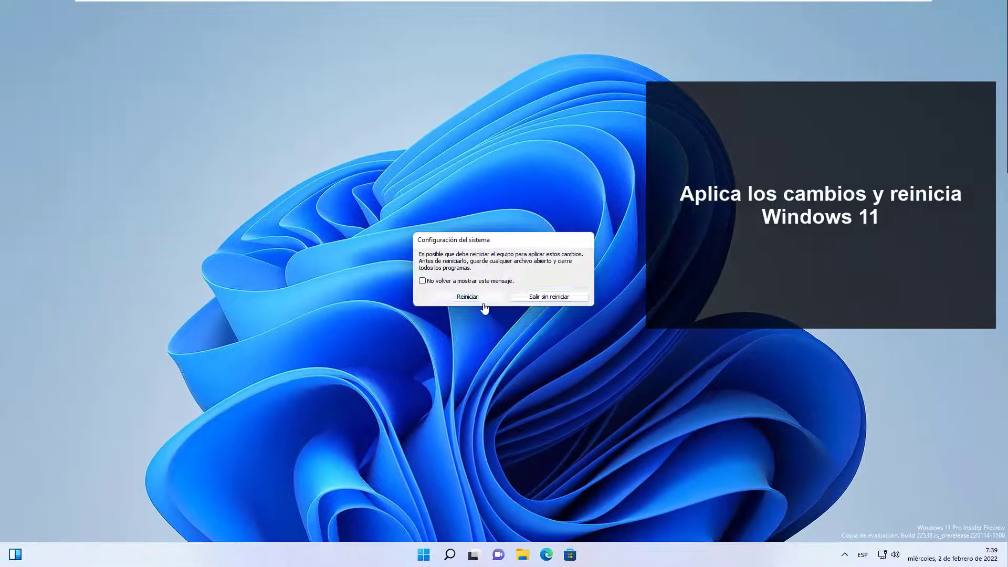
click(309, 395)
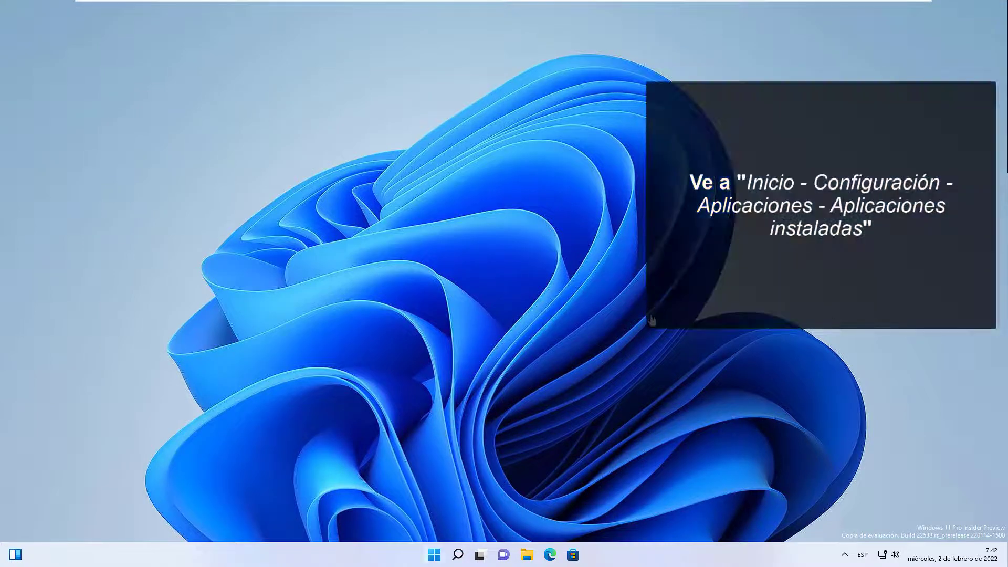
Open Windows Settings and go to the Aplicaciones instaladas page under Aplicaciones.
click(434, 554)
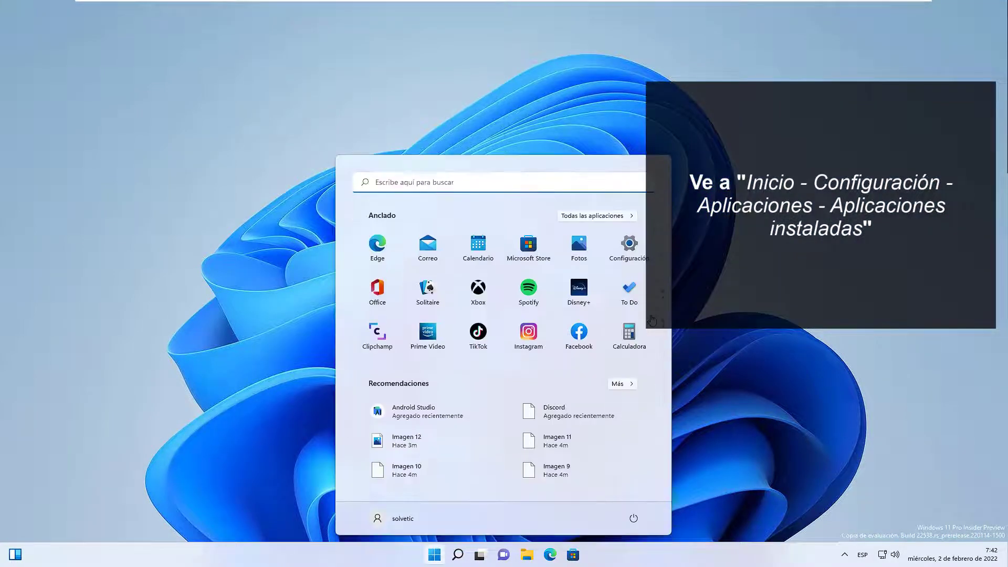
click(629, 248)
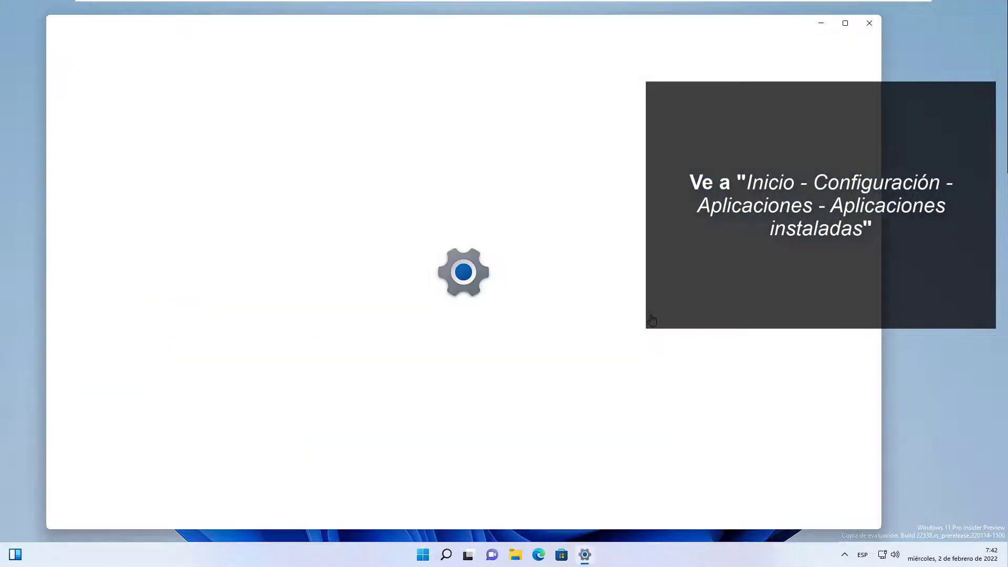
key(Down)
key(Down)
key(Down)
key(Down)
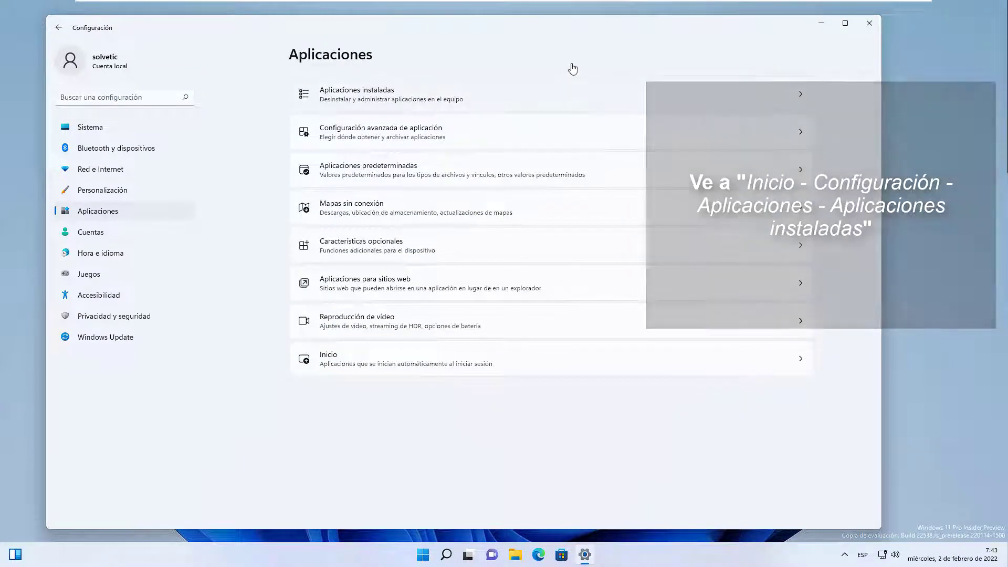
key(Tab)
key(Return)
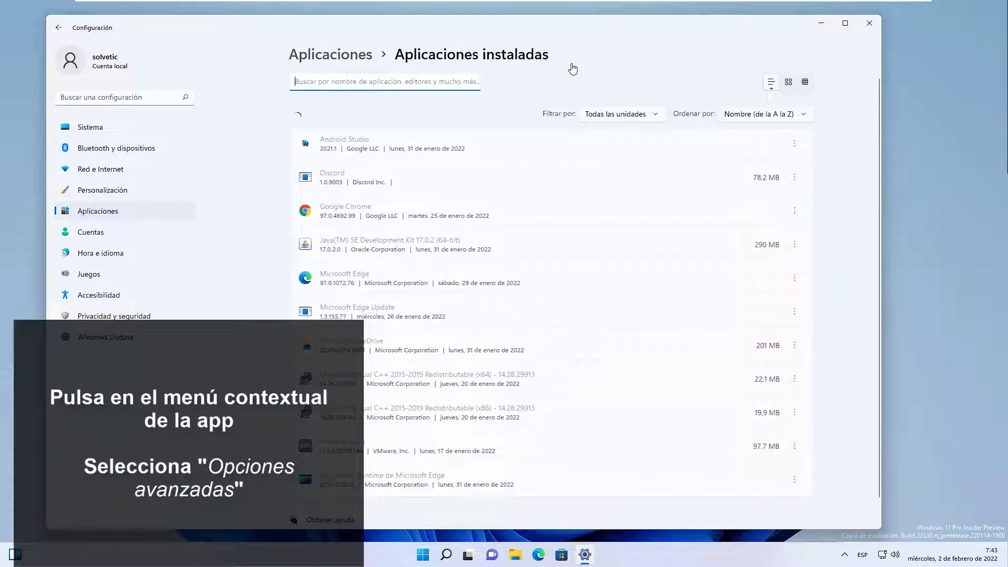
In the advanced options of Correo y Calendario, set the background app permission to Nunca.
click(572, 69)
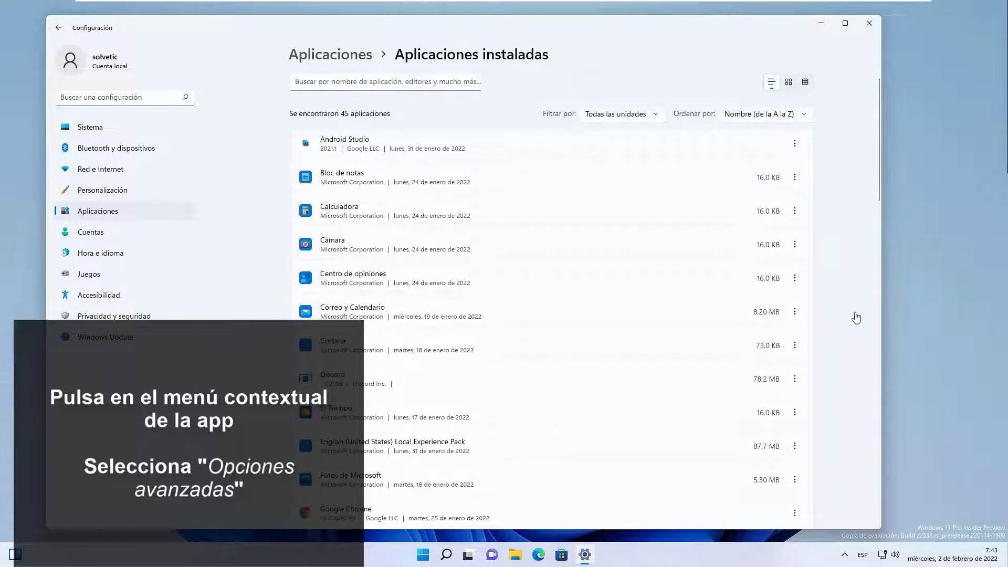
key(Return)
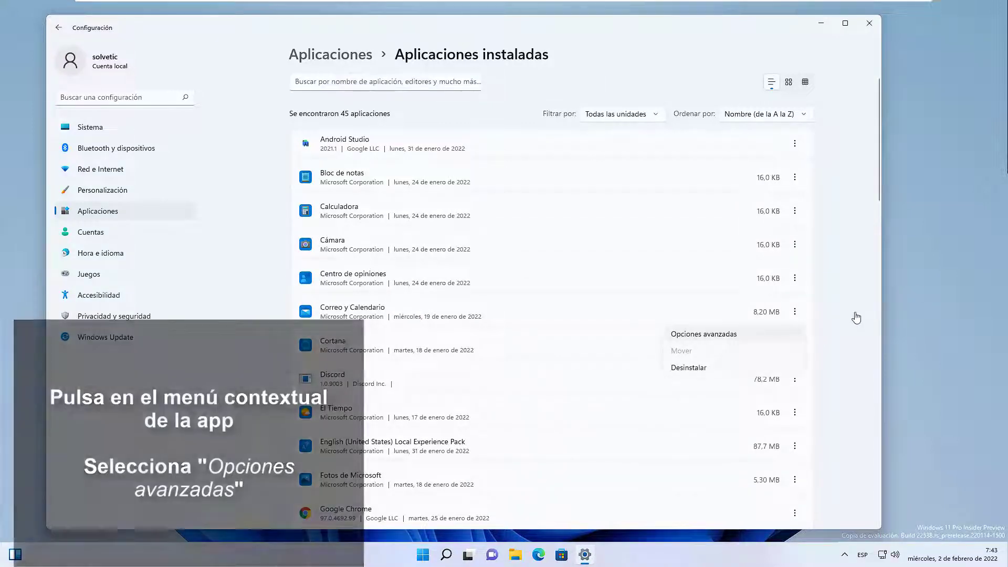
key(Return)
scroll(856, 318, down, 3)
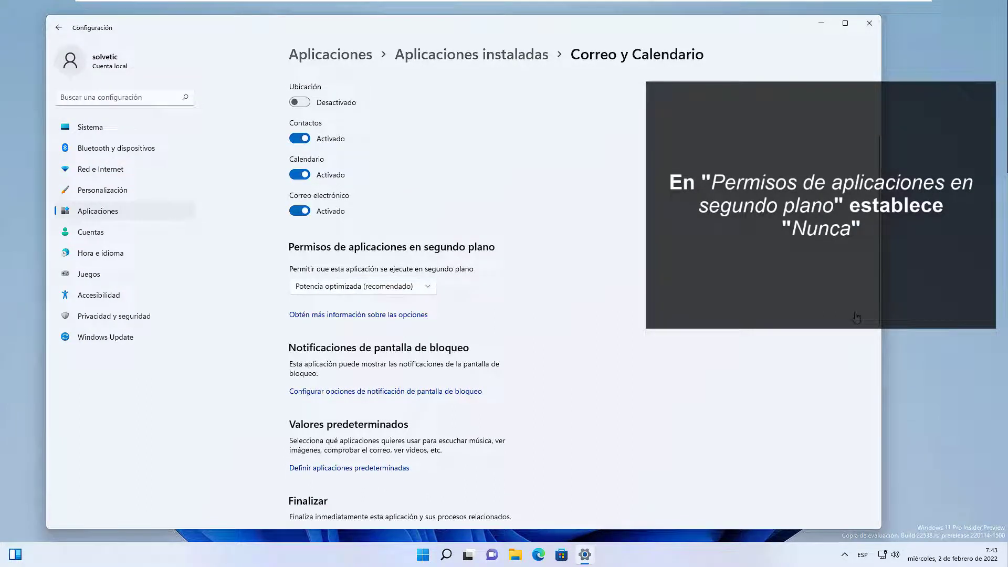
key(Return)
key(Down)
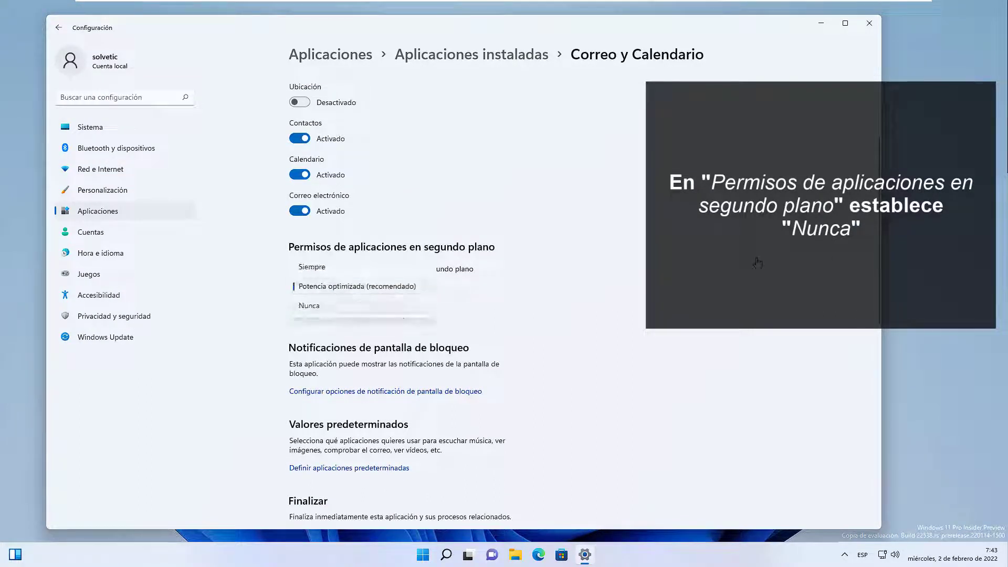
key(Return)
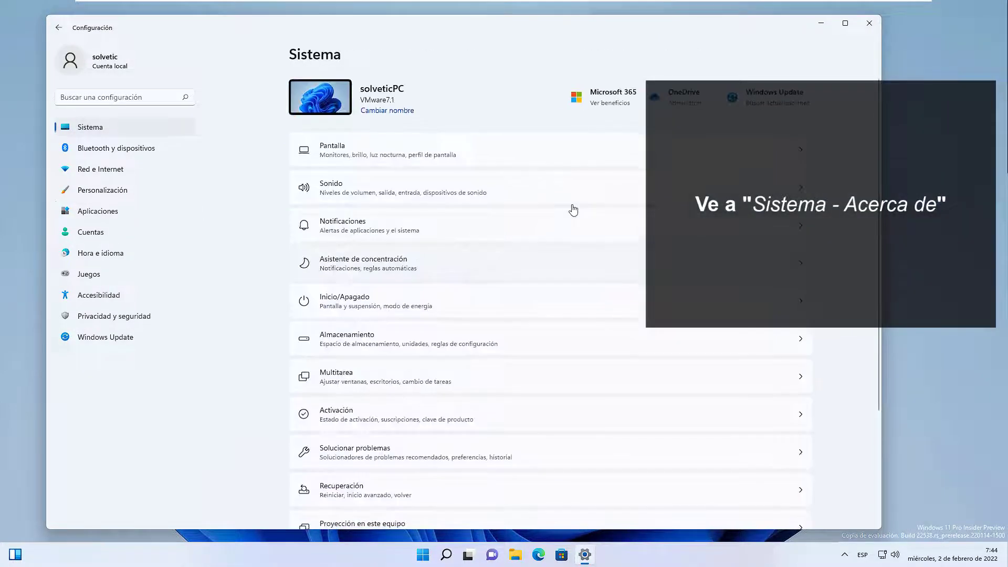
Go through the system's Acerca de page to the advanced system properties and open the performance settings.
scroll(573, 210, down, 5)
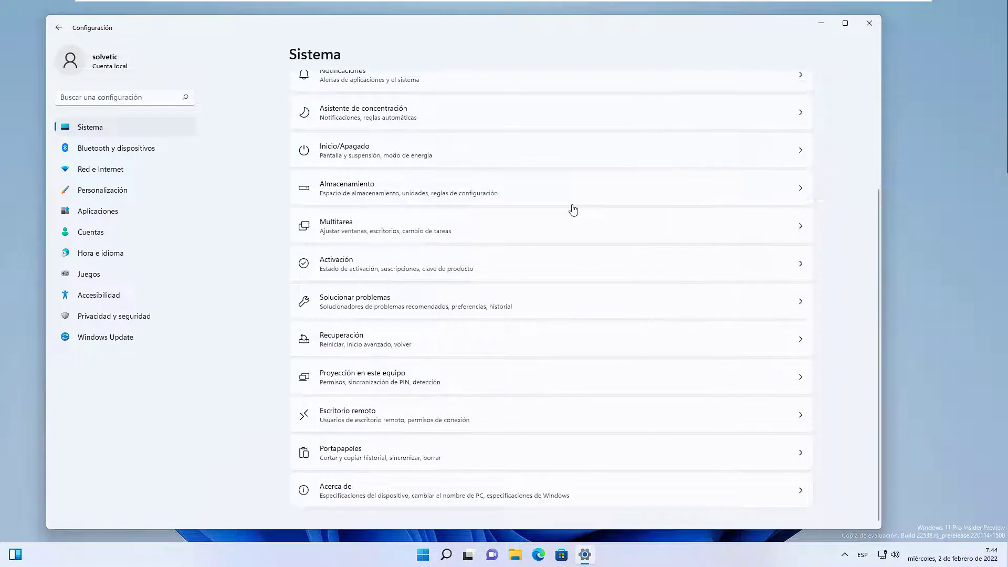
click(581, 496)
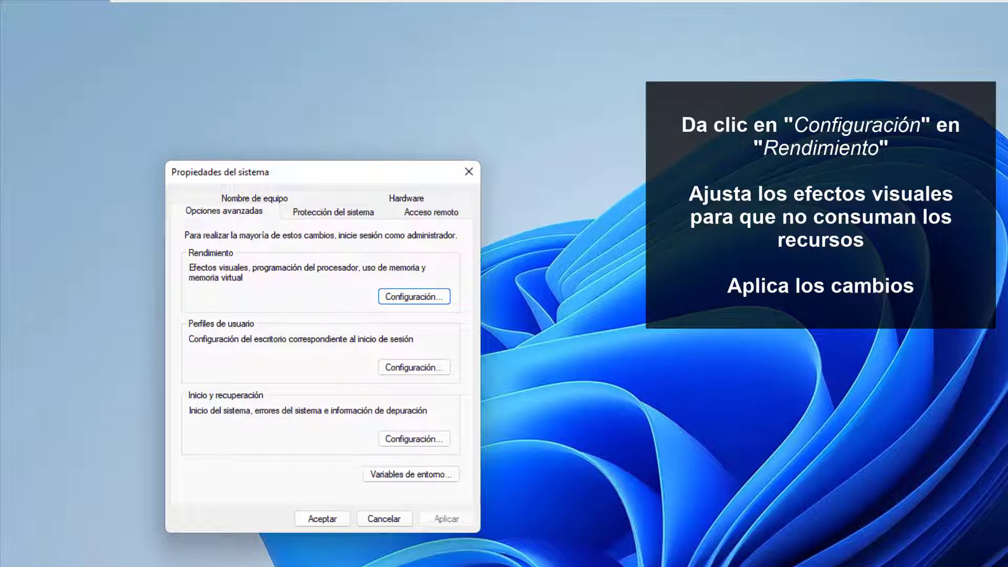
click(384, 298)
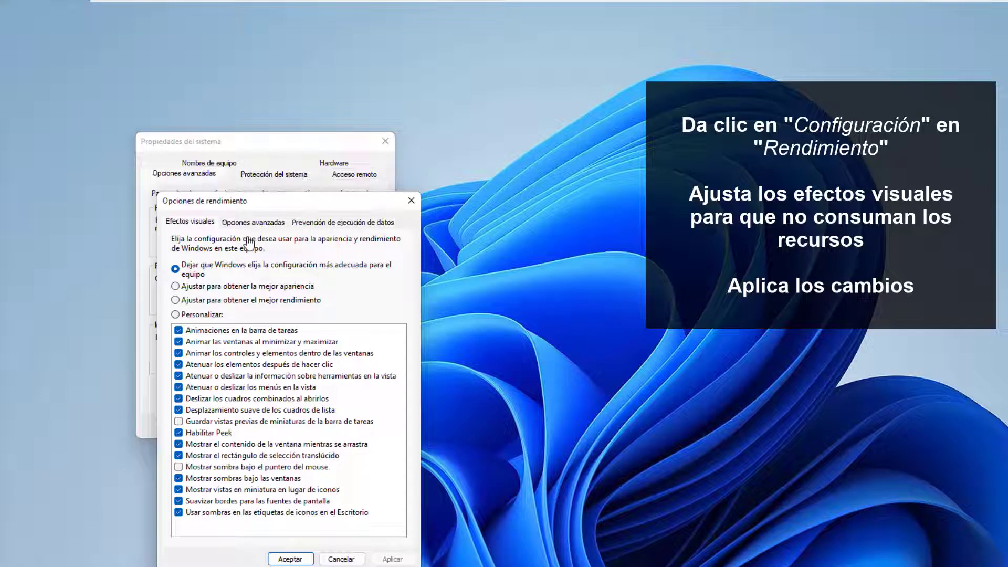
Set the visual effects to Ajustar para obtener el mejor rendimiento, apply the change and accept both dialogs.
click(393, 301)
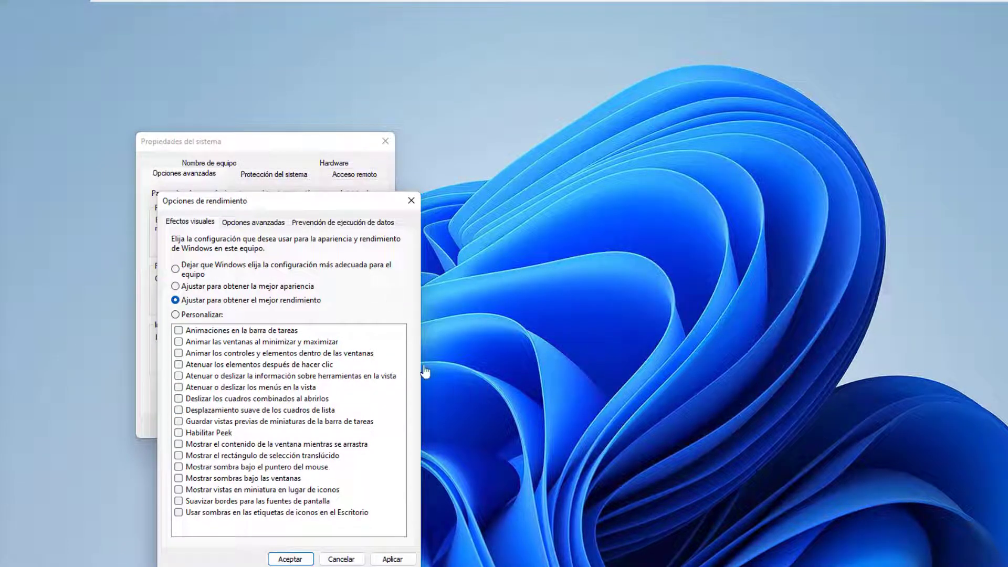
key(alt+a)
key(Return)
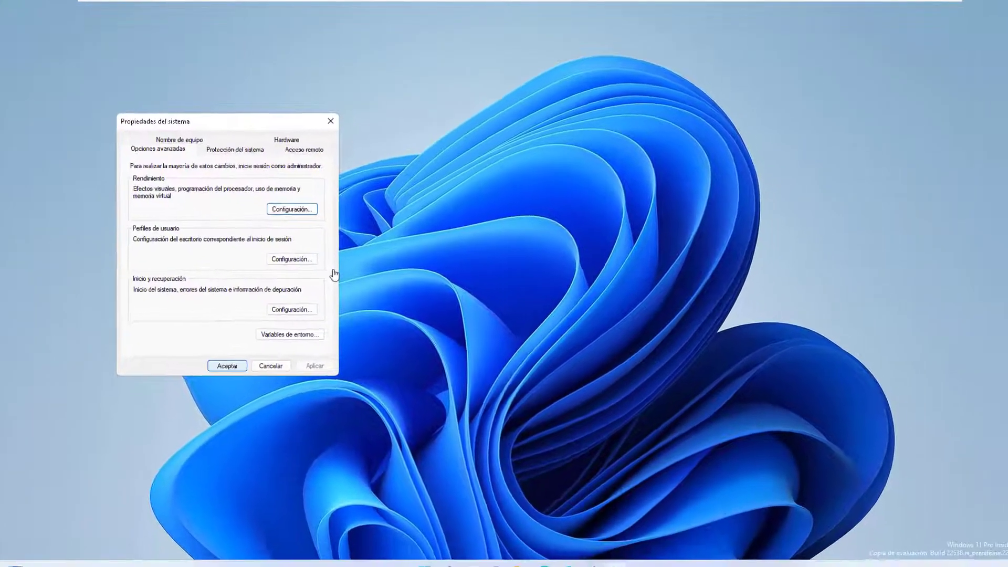
key(Return)
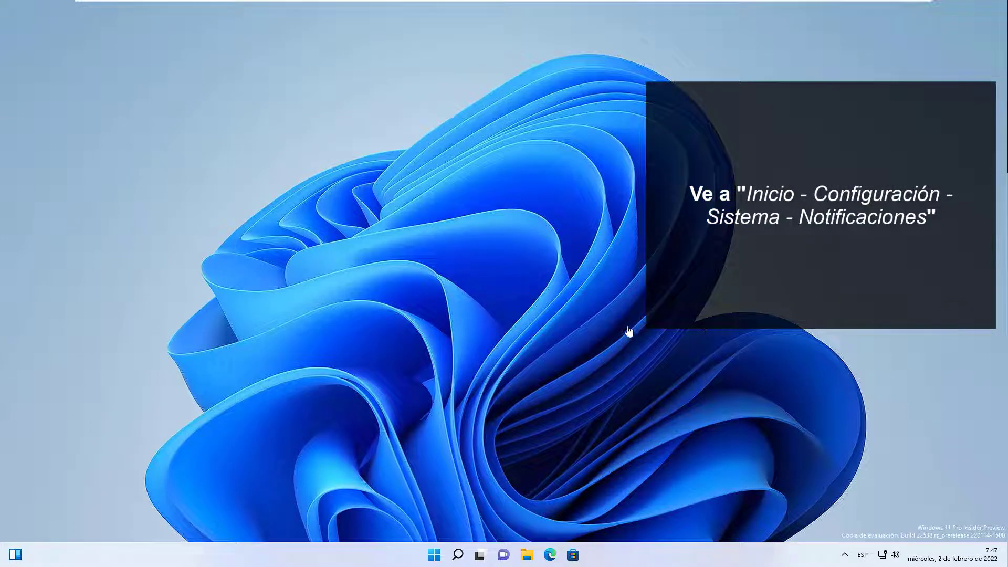
Open Windows Settings from the desktop.
click(434, 554)
click(627, 250)
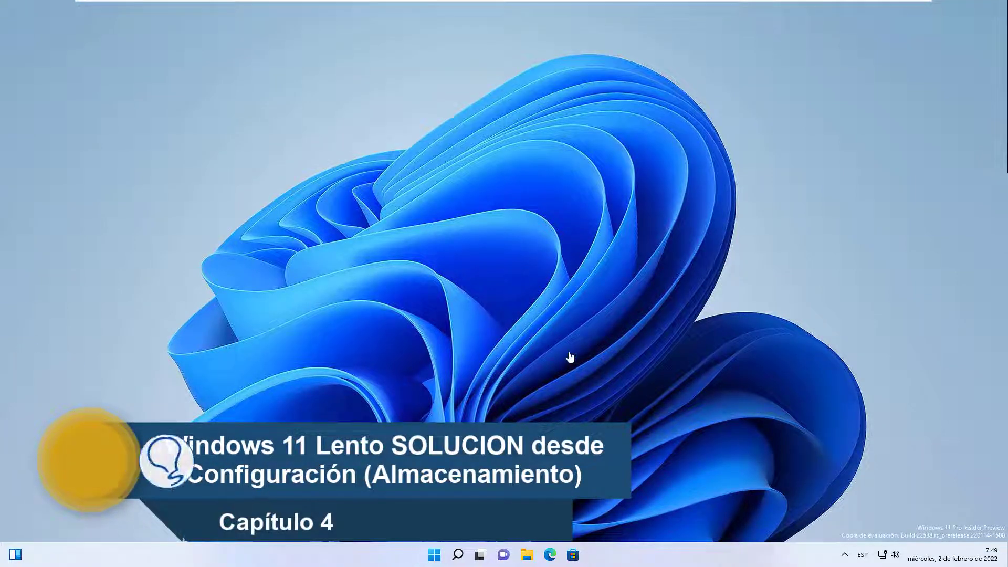
Open Windows Settings and go to the Archivos temporales page under Sistema, Almacenamiento.
click(434, 554)
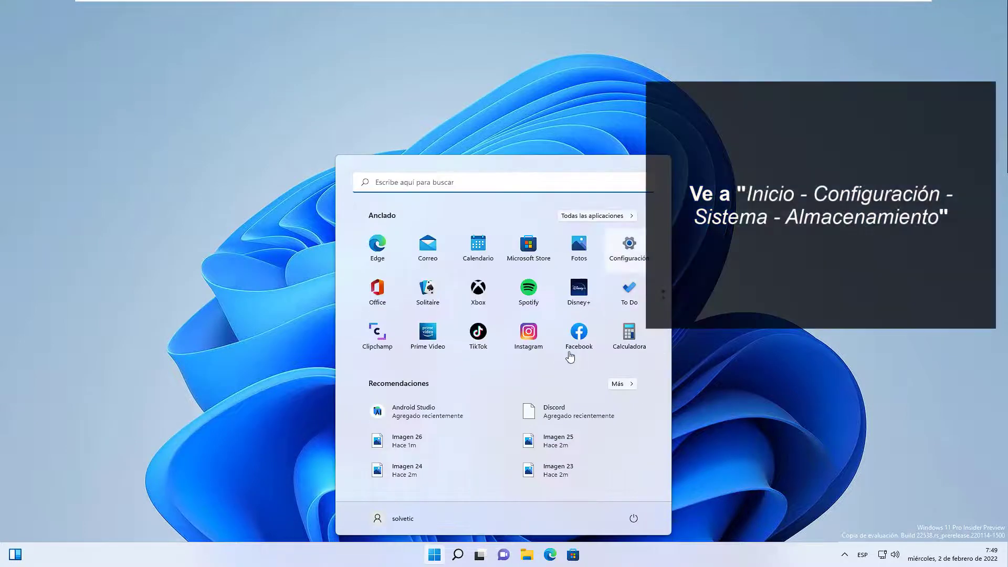
click(628, 249)
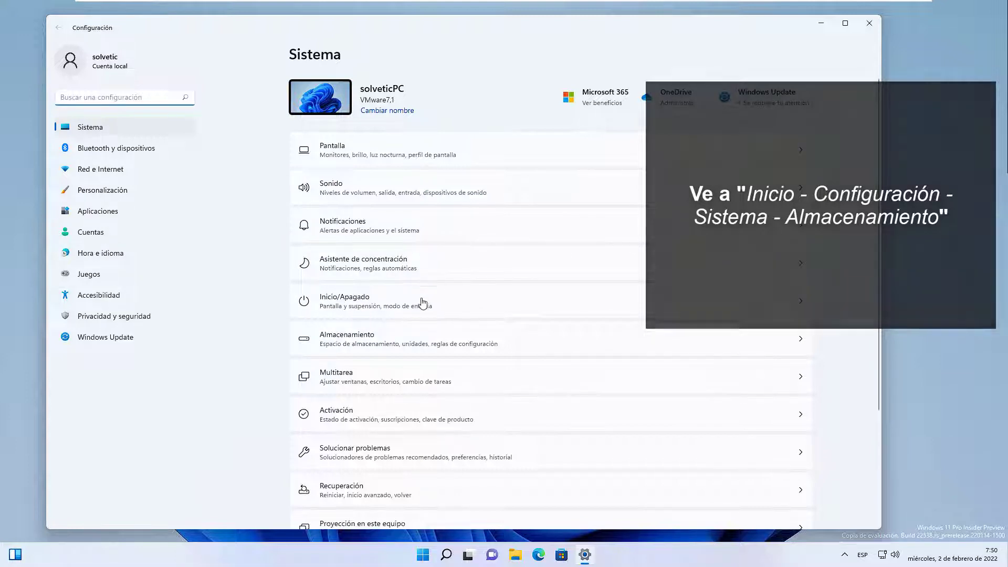
click(419, 348)
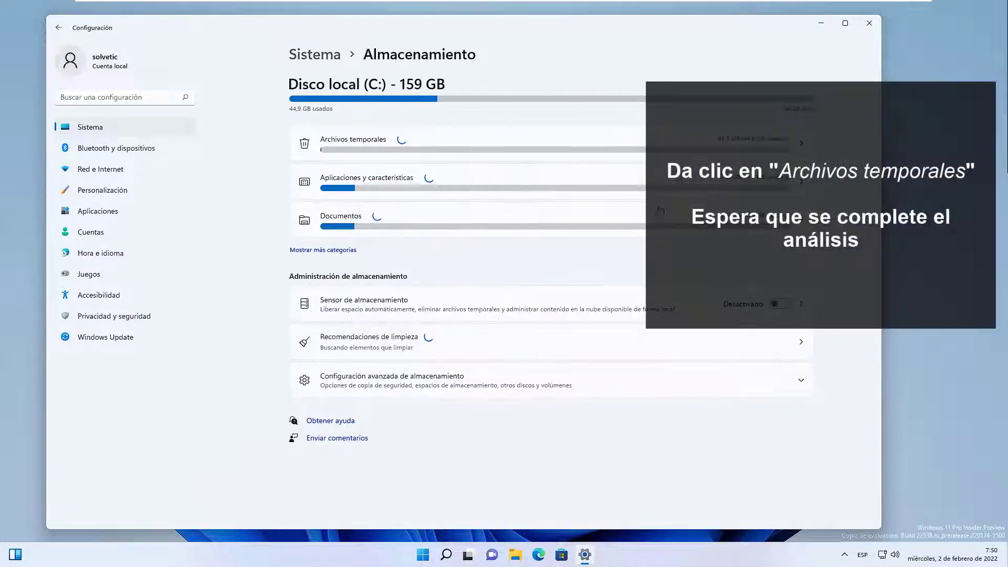
click(505, 146)
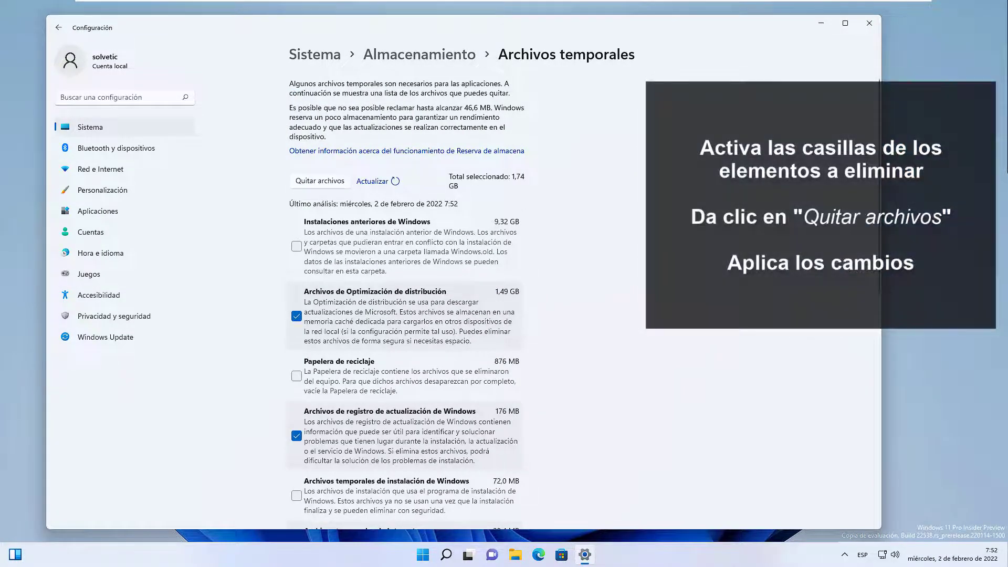
Select Instalaciones anteriores de Windows and Papelera de reciclaje, deselect Archivos de registro de actualización de Windows, and permanently remove the selected files.
key(space)
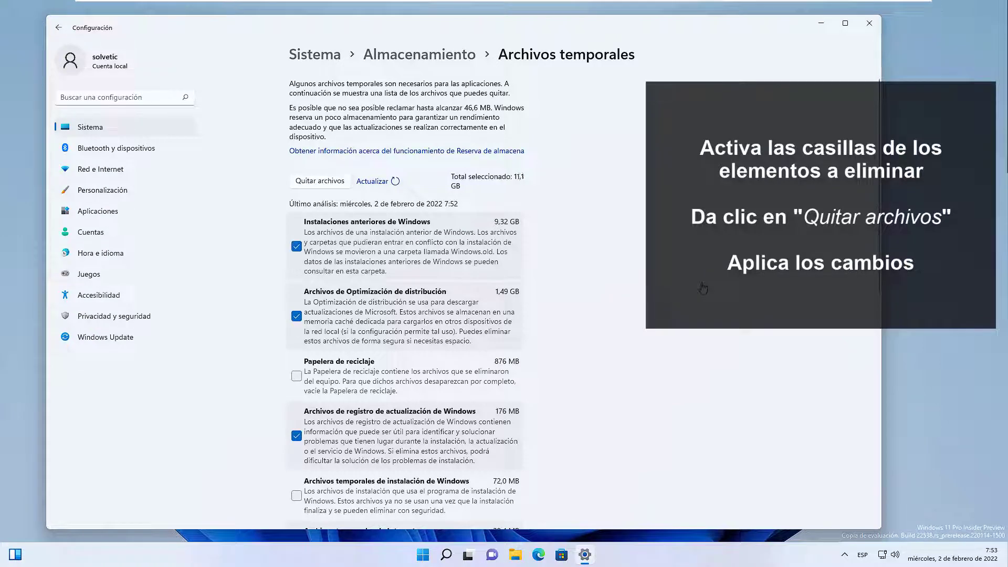
scroll(703, 288, down, 4)
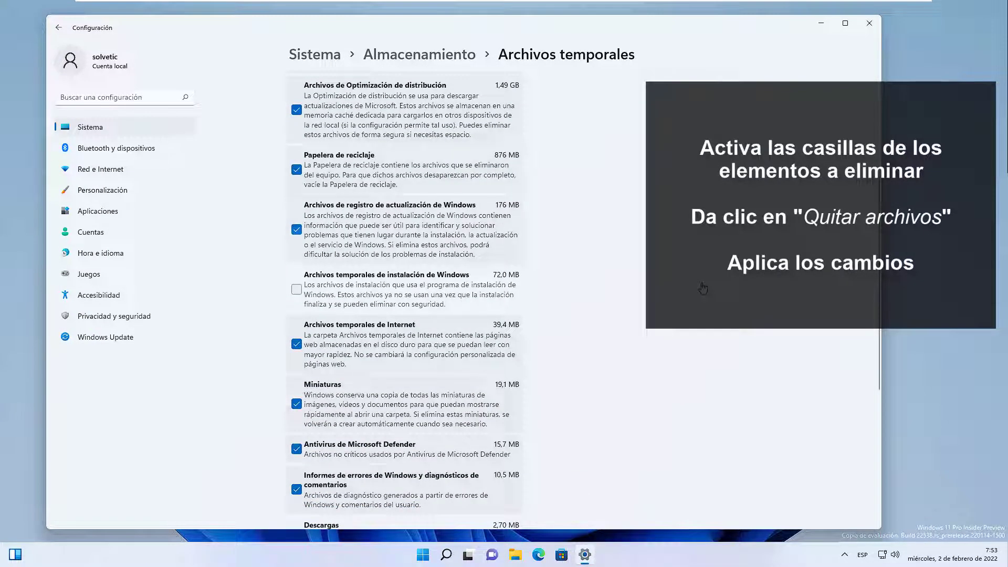
scroll(703, 288, down, 3)
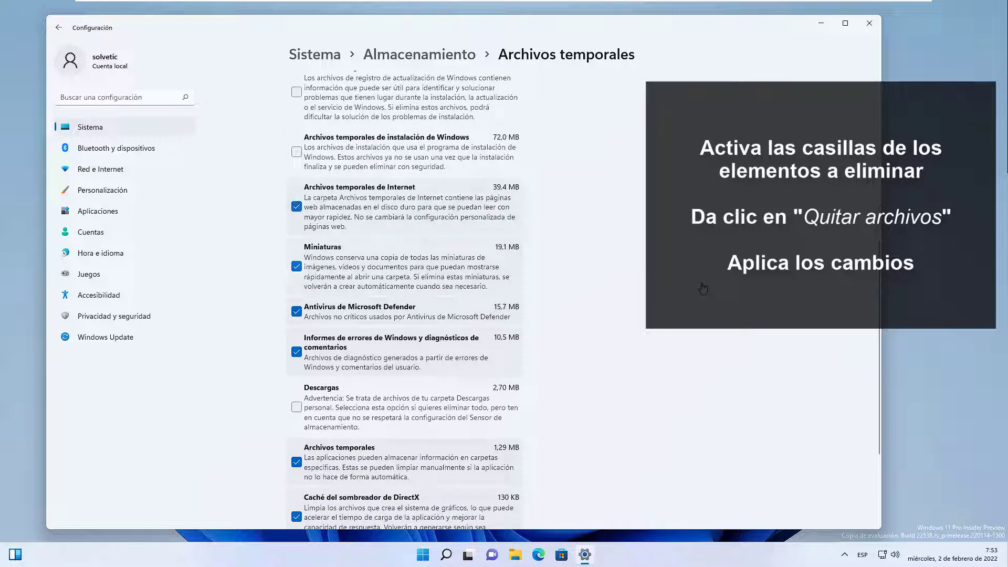
scroll(703, 288, down, 2)
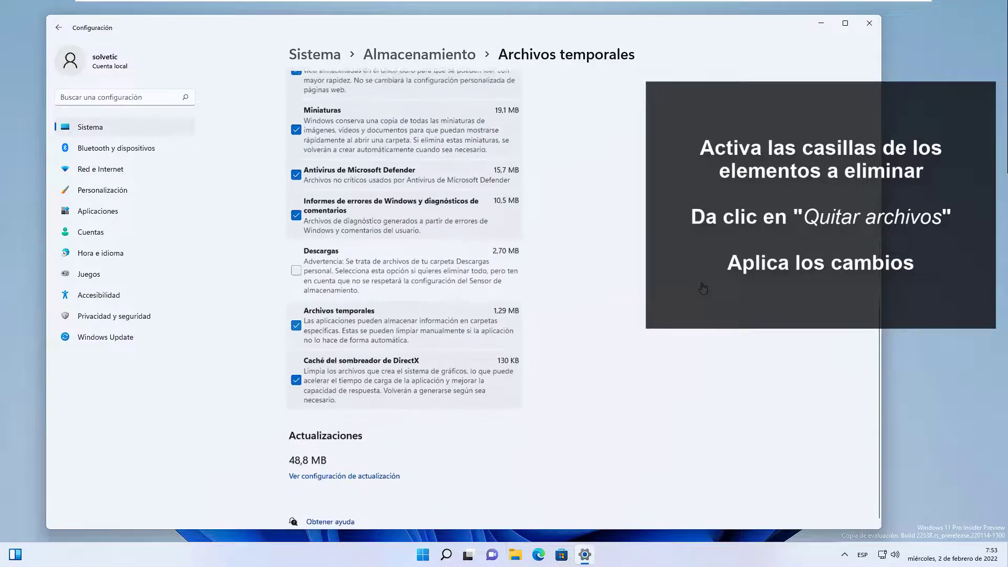
scroll(703, 288, up, 8)
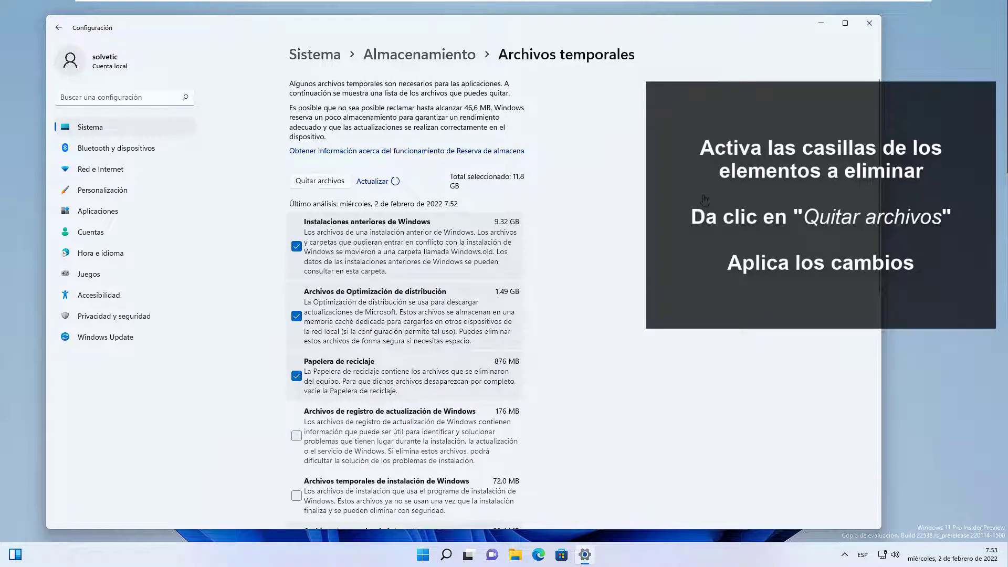
key(Return)
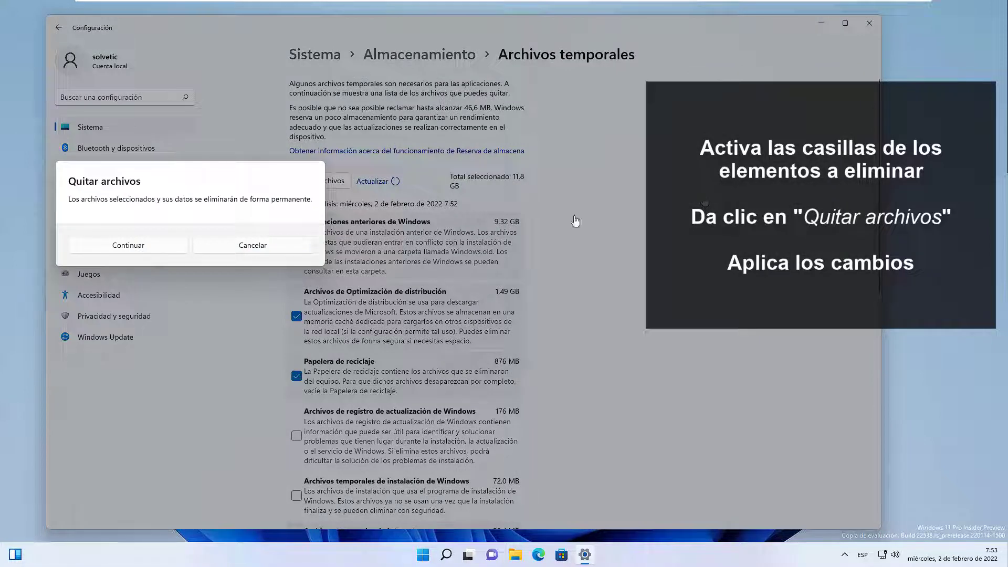
click(142, 243)
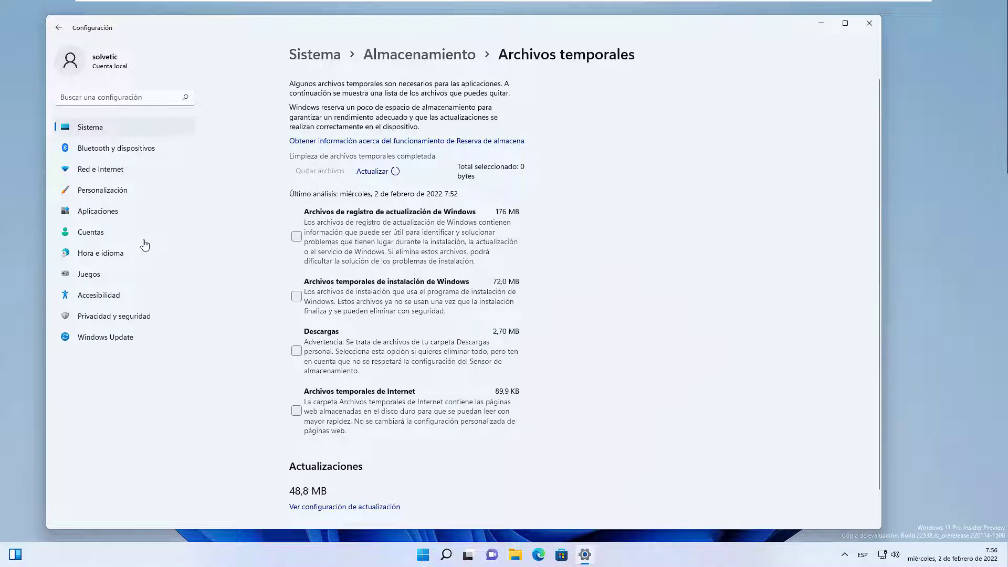
Leave the storage page, go to Aplicaciones instaladas and start uninstalling Android Studio.
key(alt+Left)
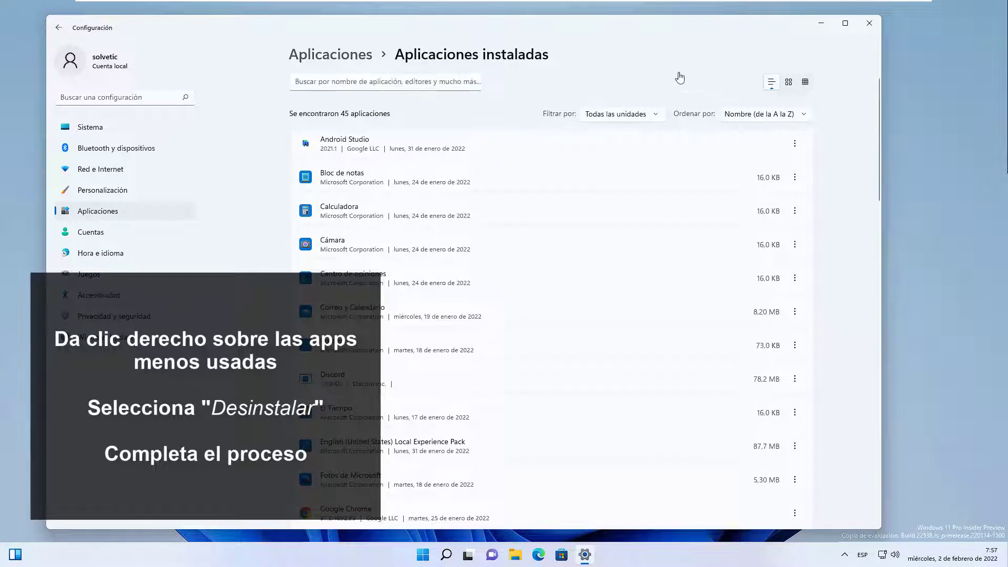
key(Return)
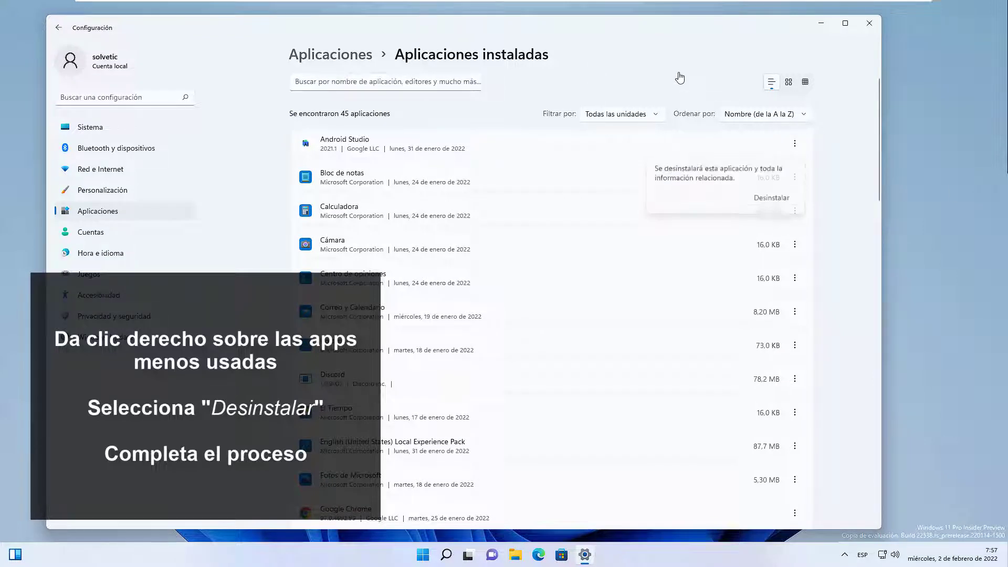
click(772, 200)
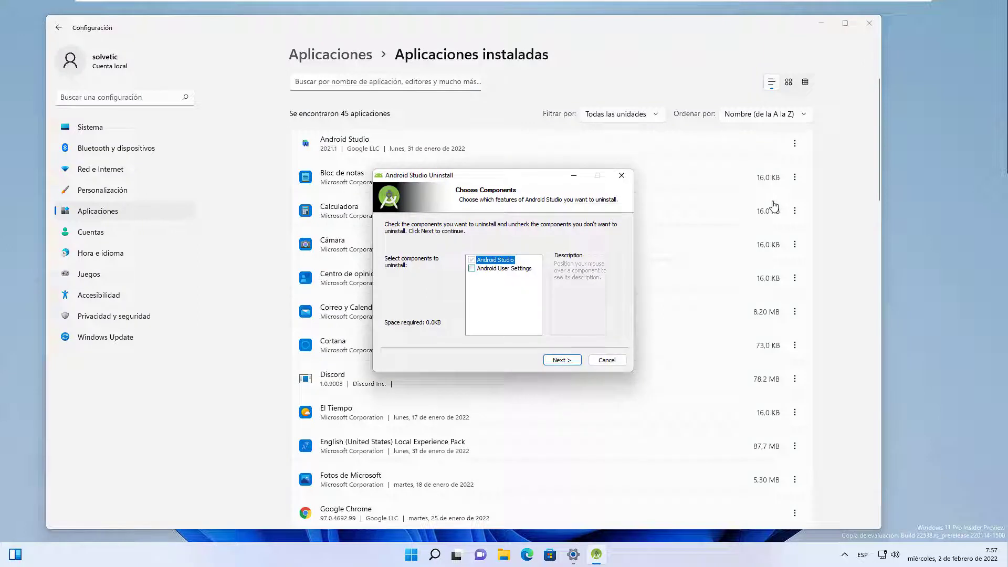
Include Android User Settings in the removal, complete the Android Studio uninstallation and close the wizard.
key(Down)
key(space)
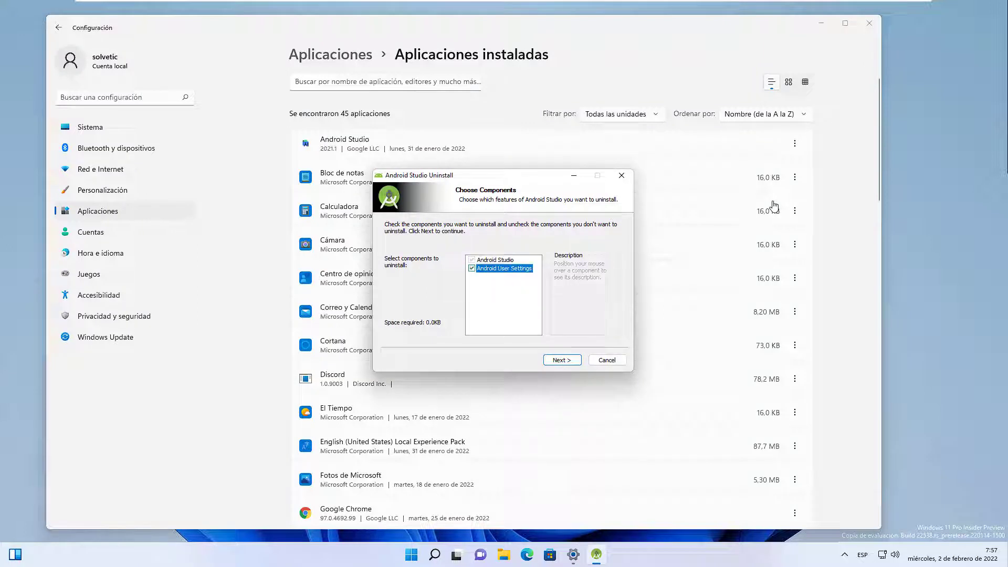
click(569, 360)
click(569, 361)
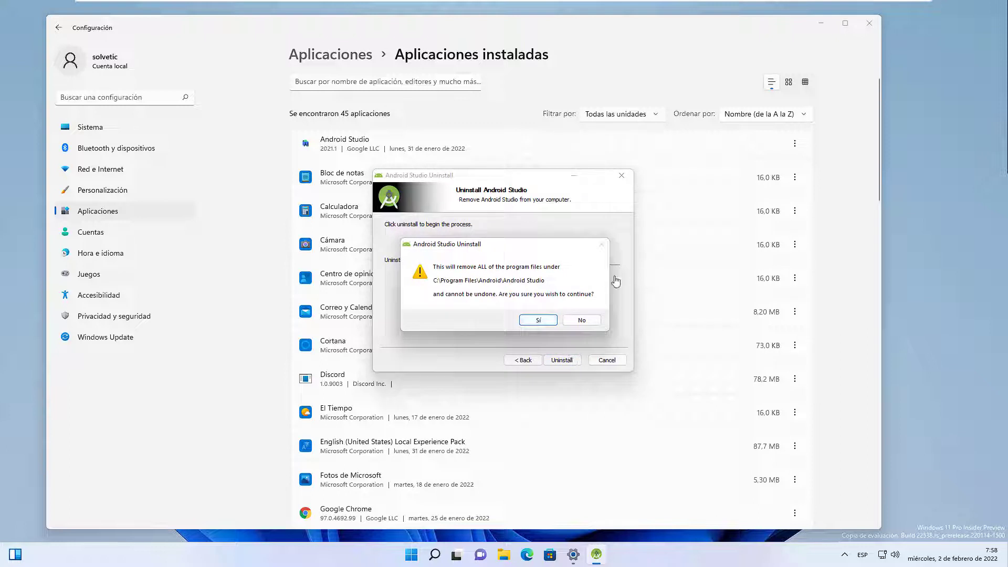
click(538, 320)
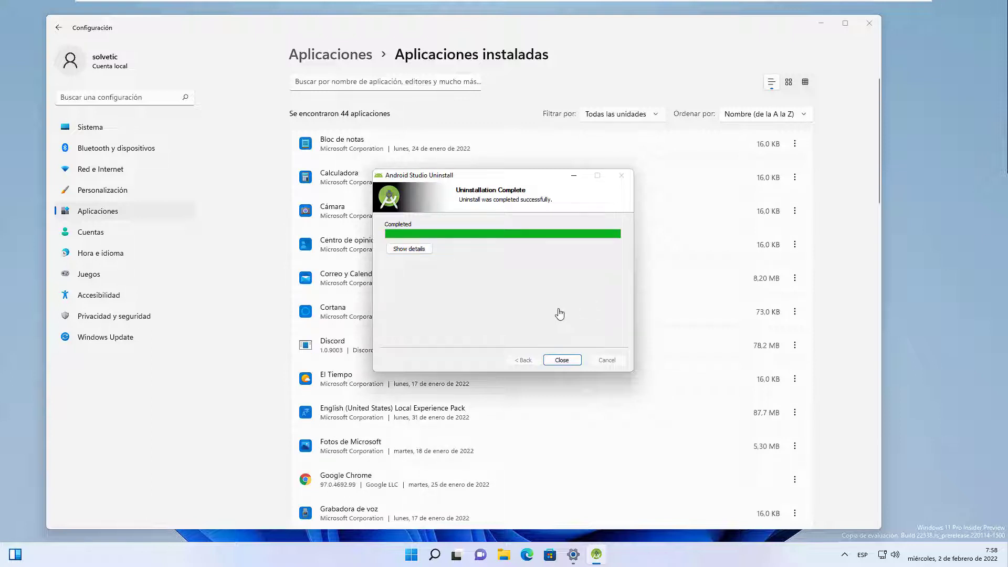
key(Return)
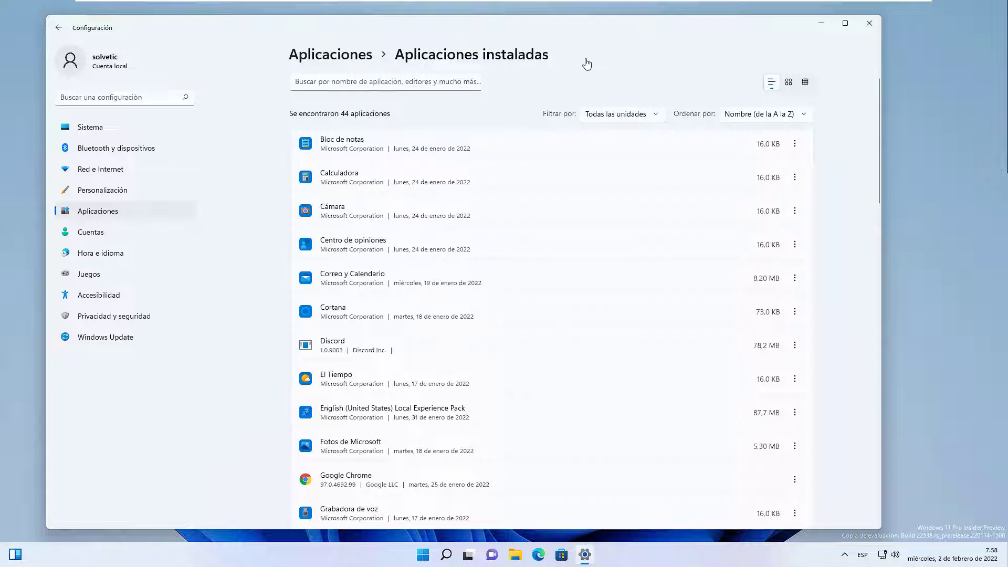
Go to Sensor de almacenamiento under Sistema, Almacenamiento and turn on Limpieza automática de contenido de usuario.
key(alt+Left)
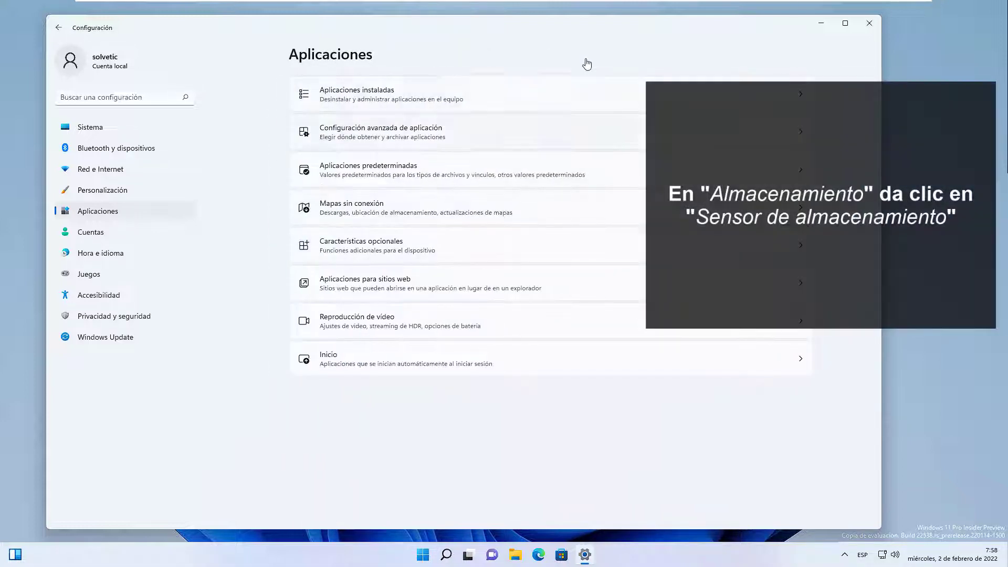
key(alt+Left)
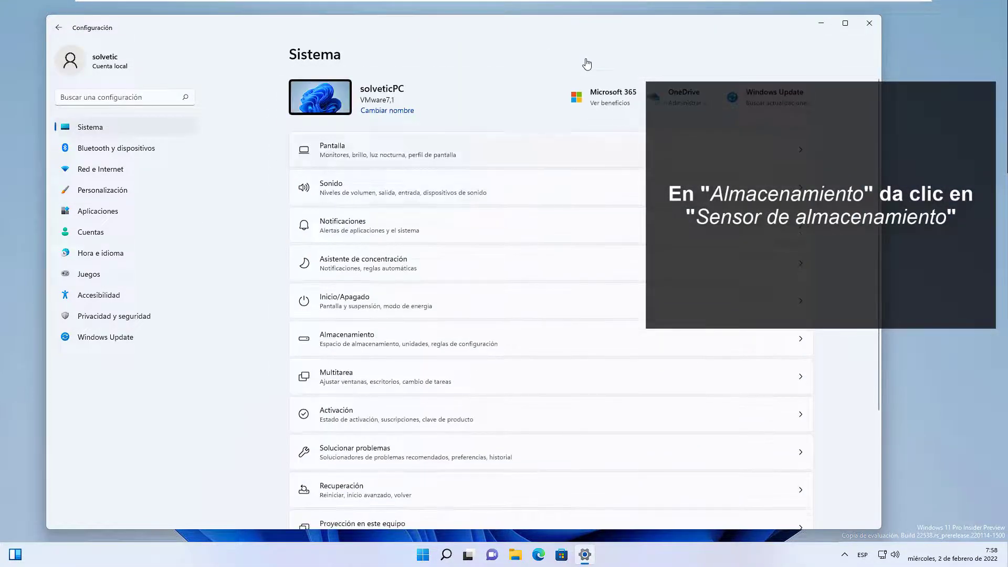
click(635, 338)
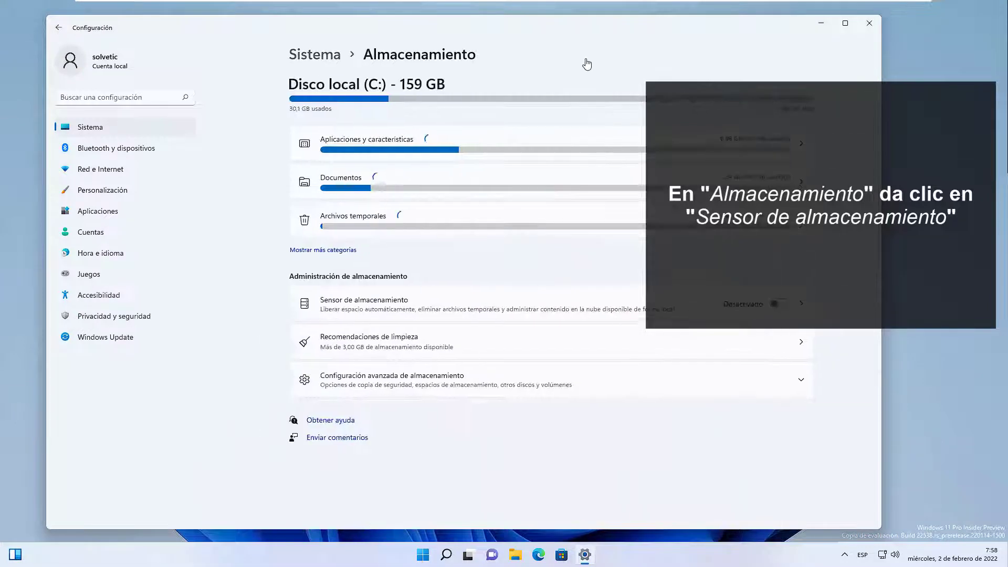
key(Return)
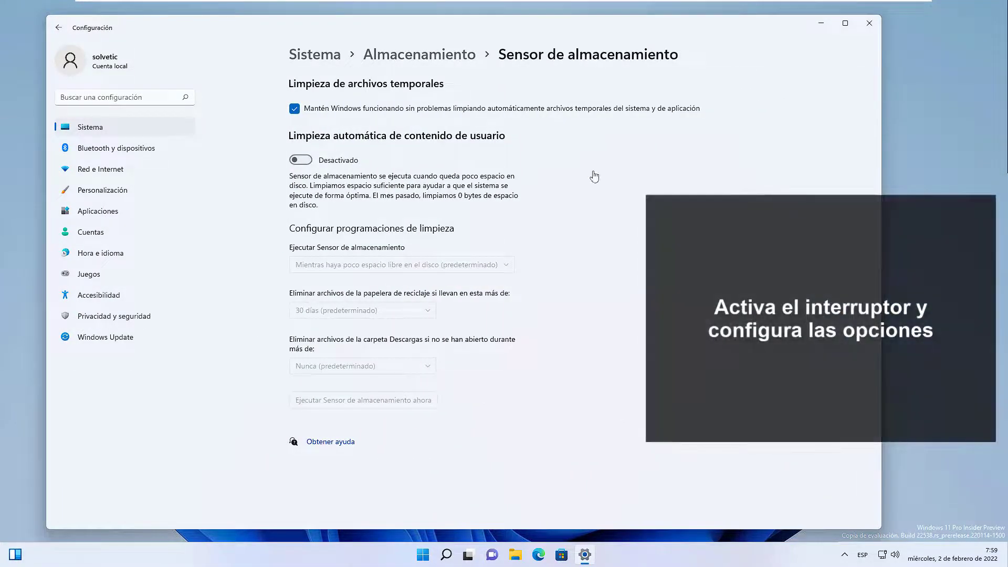
click(318, 158)
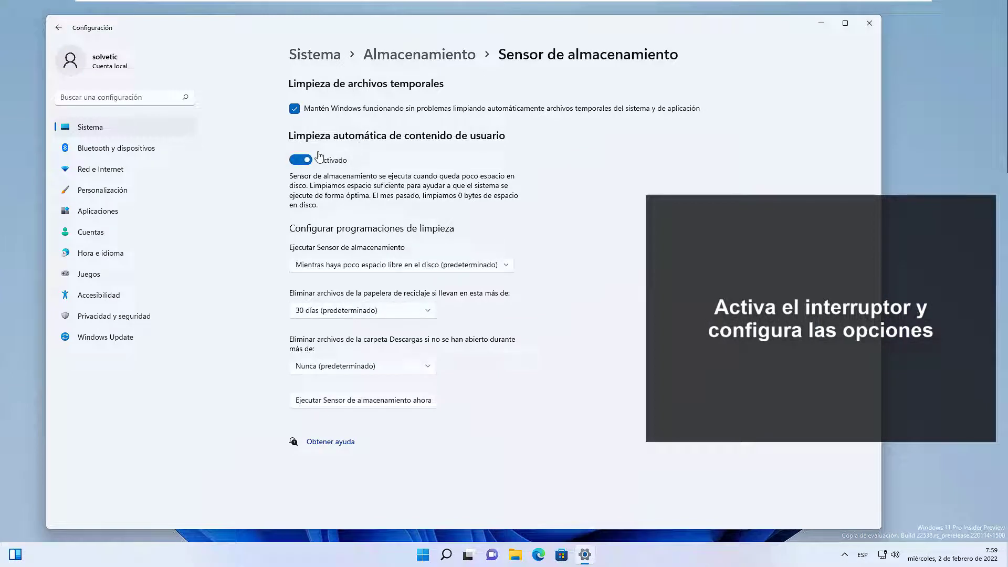
Review the available cleanup schedule options for running the storage sensor, emptying the recycle bin and deleting Descargas files.
key(Return)
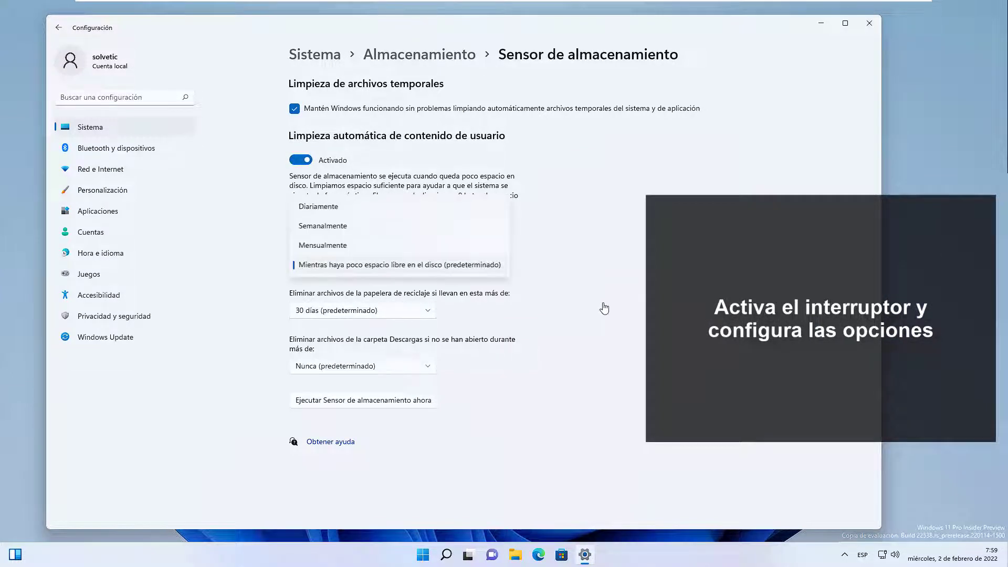
key(Escape)
key(Tab)
key(alt+Down)
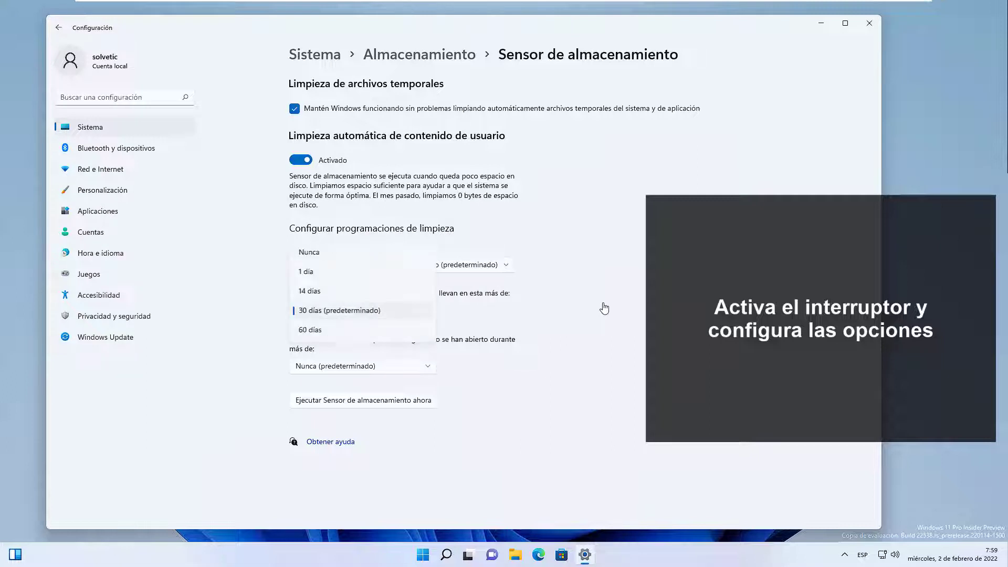
key(Escape)
key(Tab)
key(alt+Down)
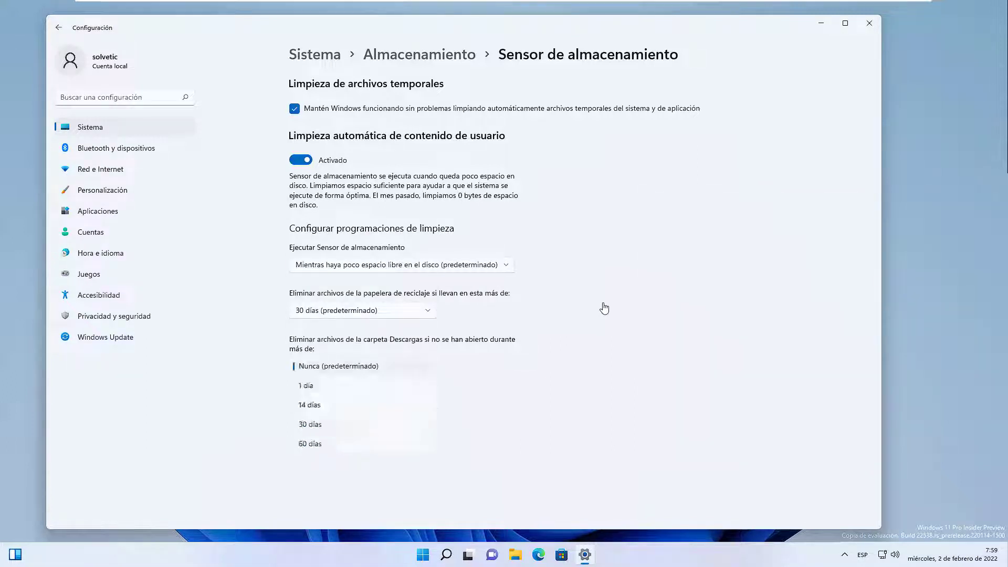
key(Escape)
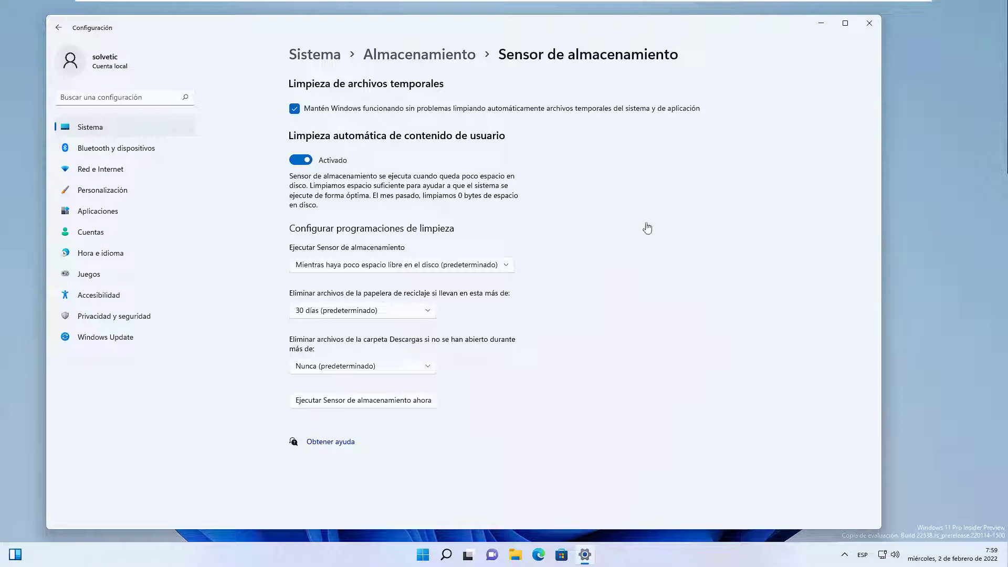
Open Optimización de unidad from the advanced storage settings and optimize drive C:.
key(alt+Left)
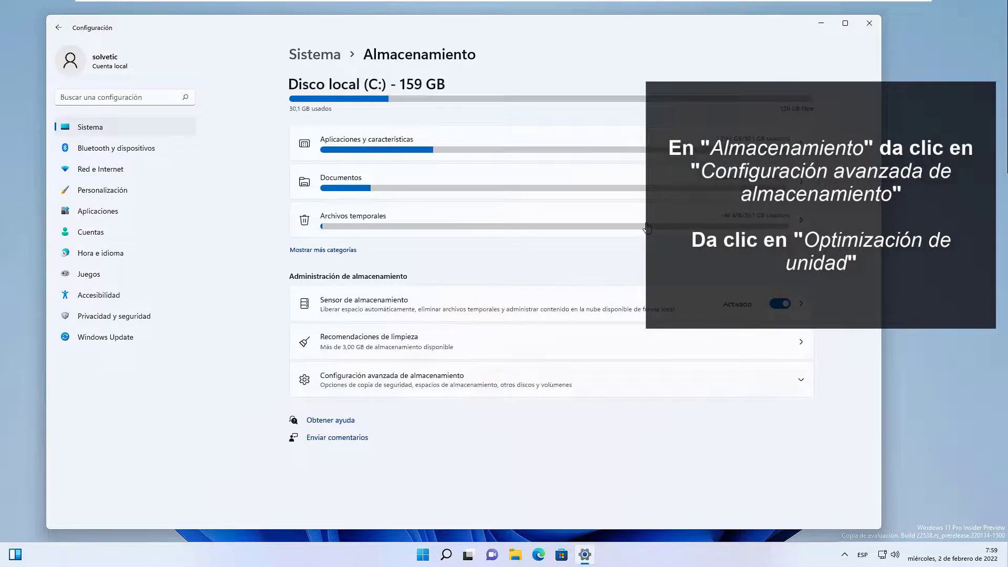
click(679, 393)
scroll(679, 420, down, 2)
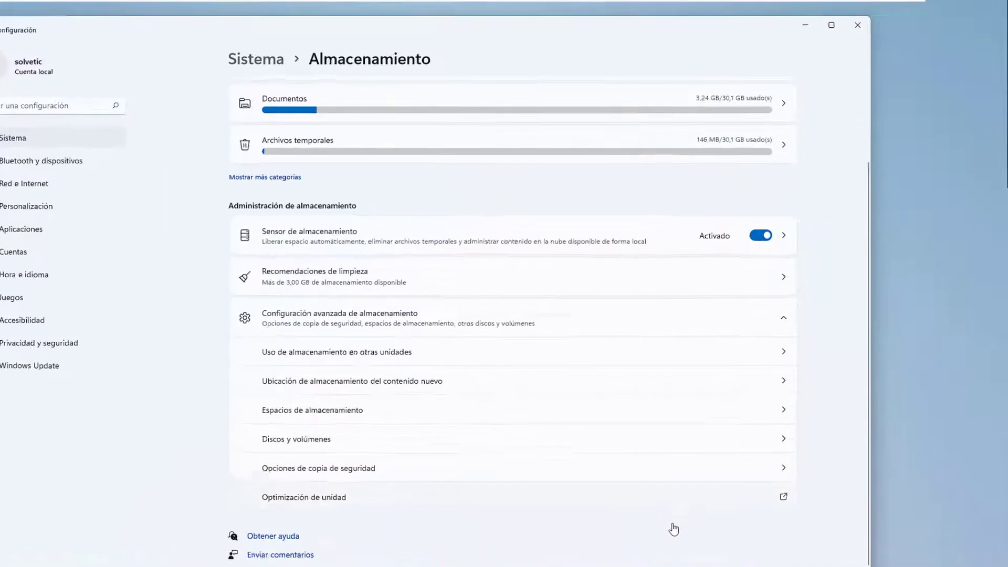
click(673, 501)
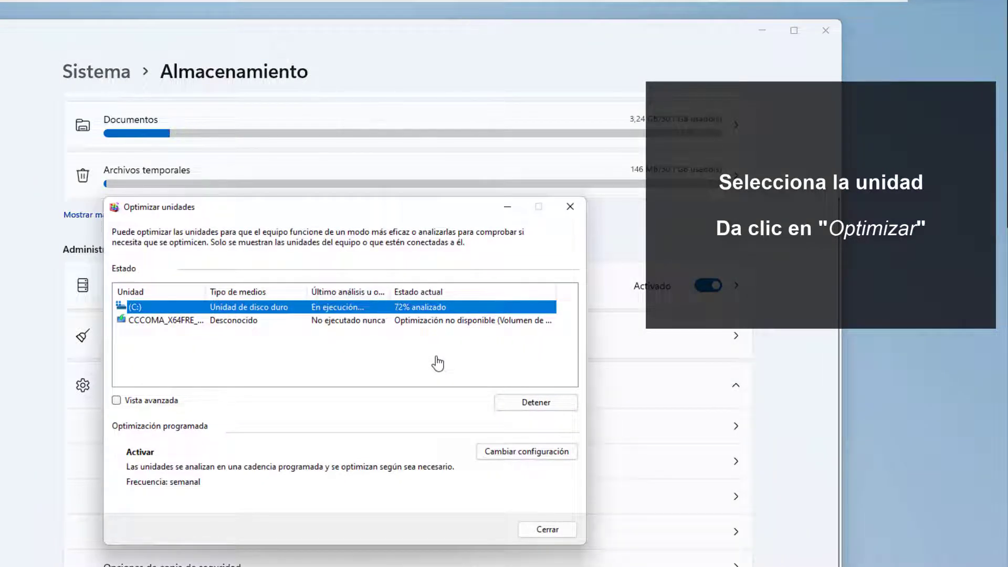
click(570, 410)
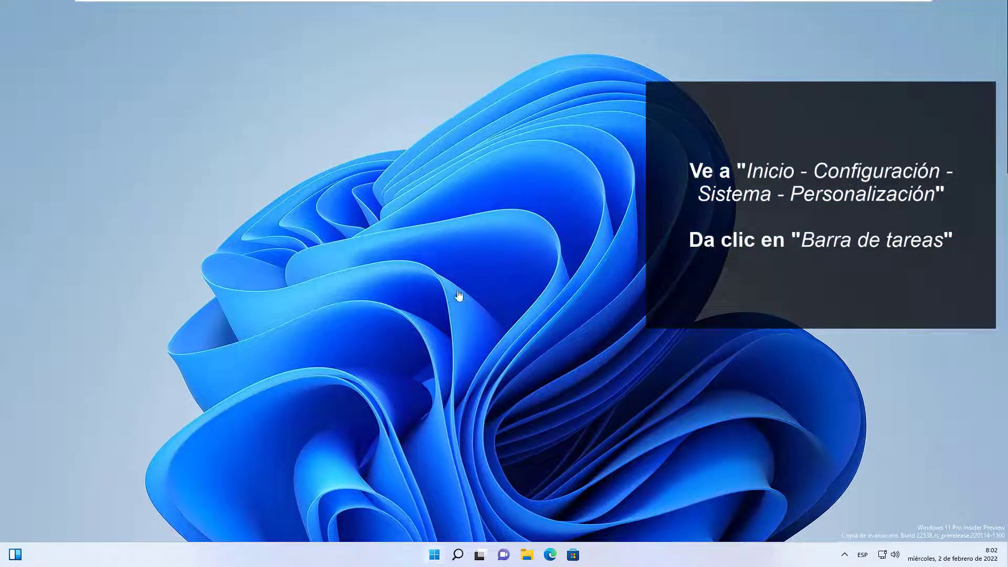
Open Windows Settings and go to the Barra de tareas page under Personalización.
key(super)
key(super+i)
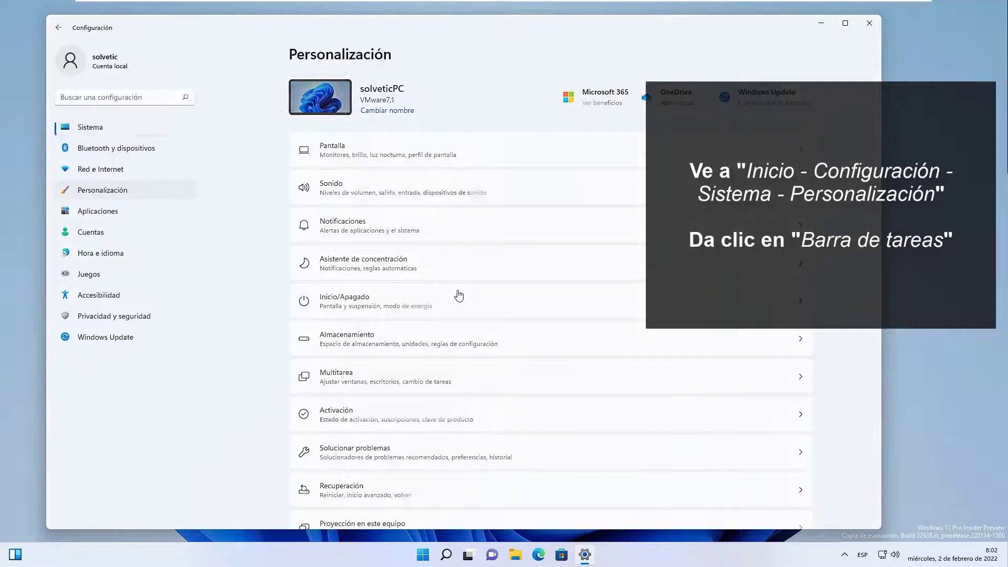
scroll(459, 296, down, 1)
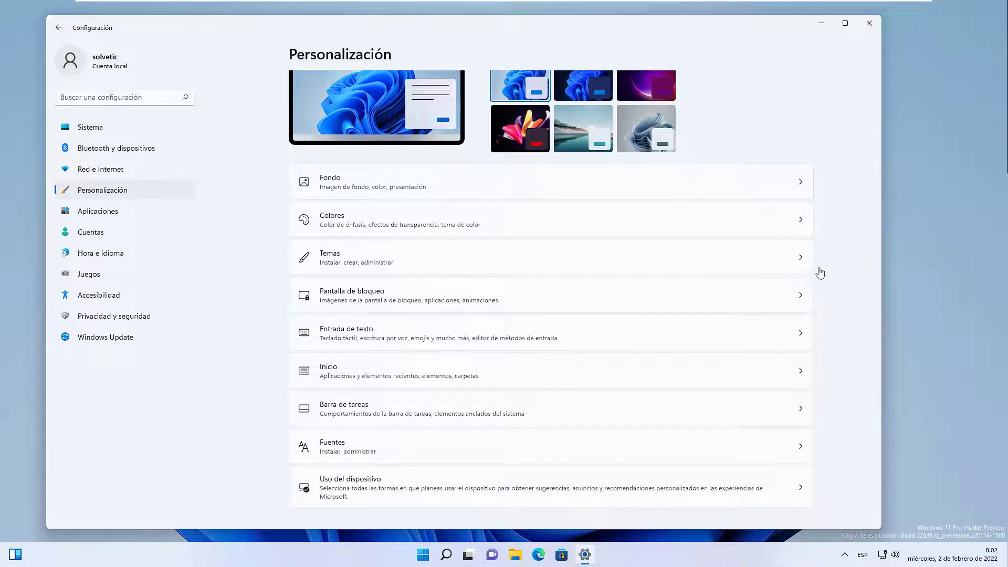
key(Return)
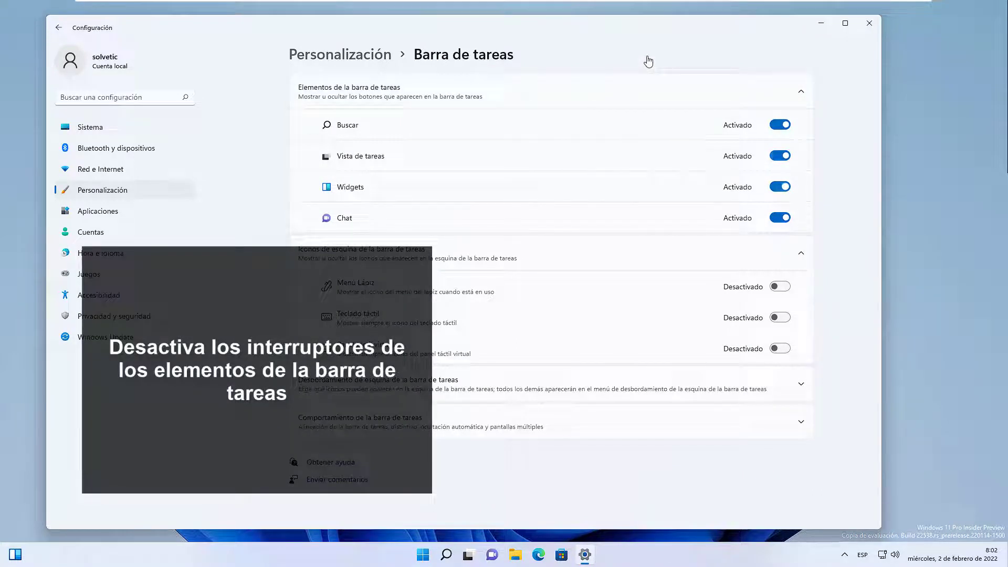
Turn off the Chat and Buscar taskbar items, and return to the desktop.
key(space)
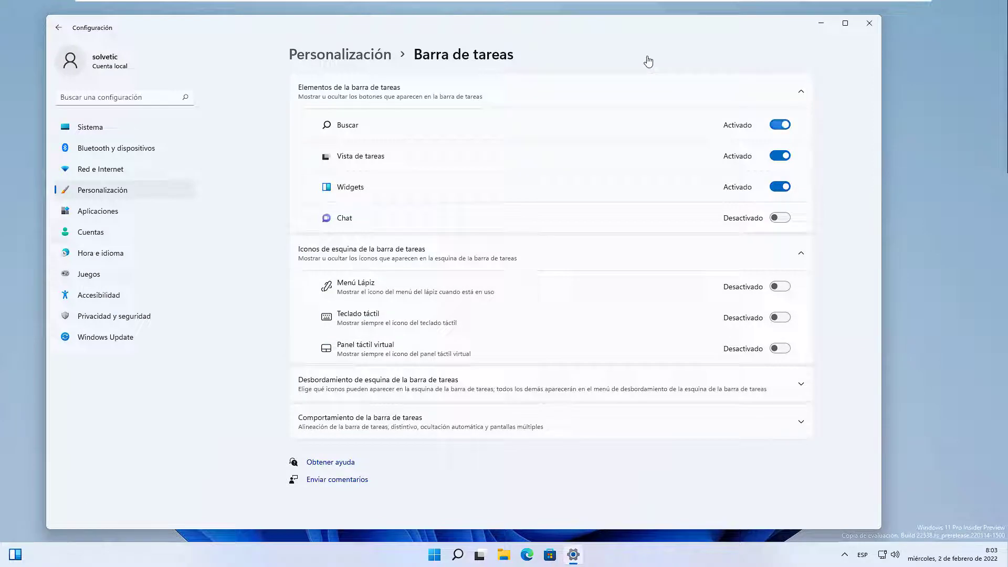
key(space)
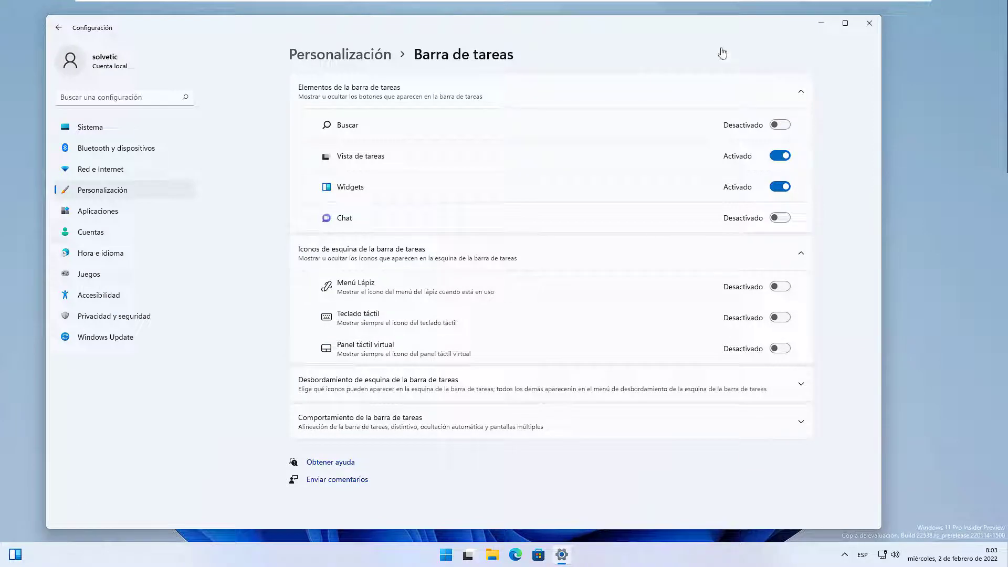
key(super+d)
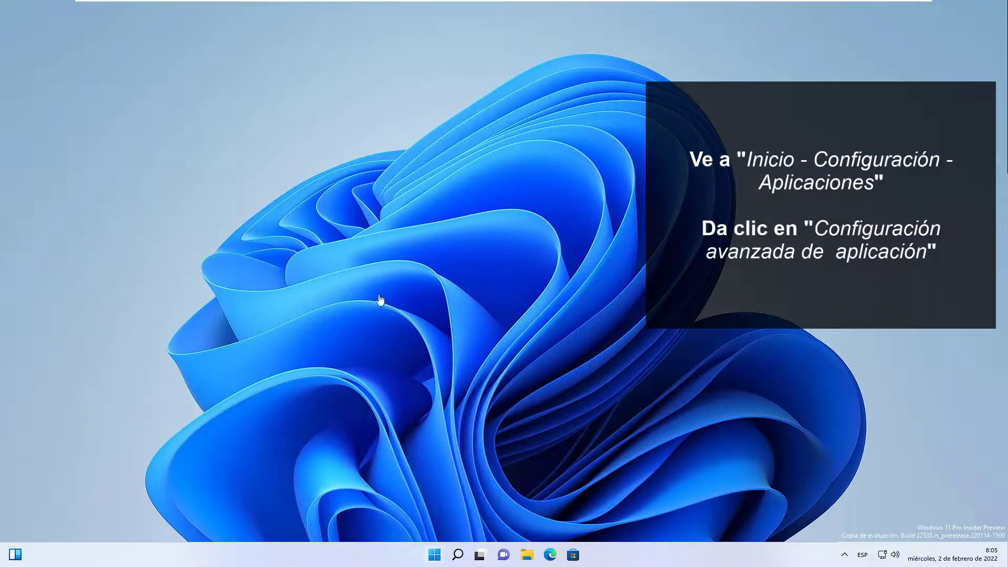
Go to Archivar aplicaciones under Aplicaciones, Configuración avanzada de aplicación, check its switch, and close Settings.
click(434, 555)
click(626, 249)
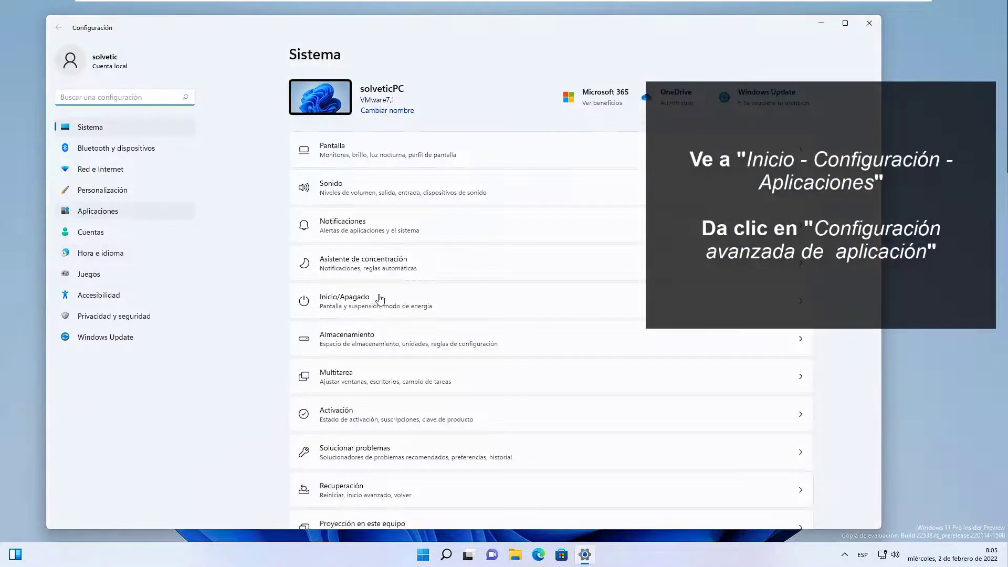
click(97, 211)
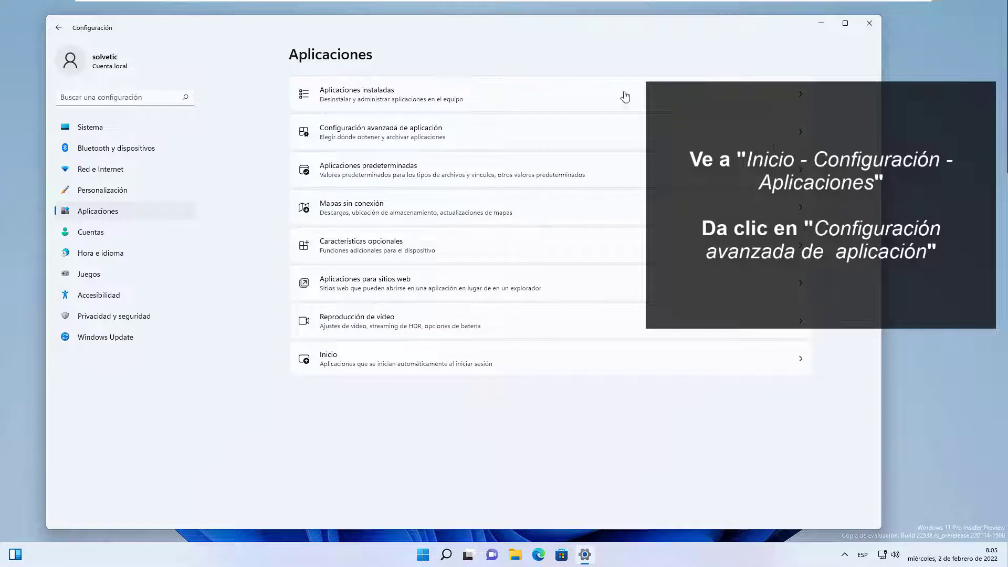
key(Down)
key(Return)
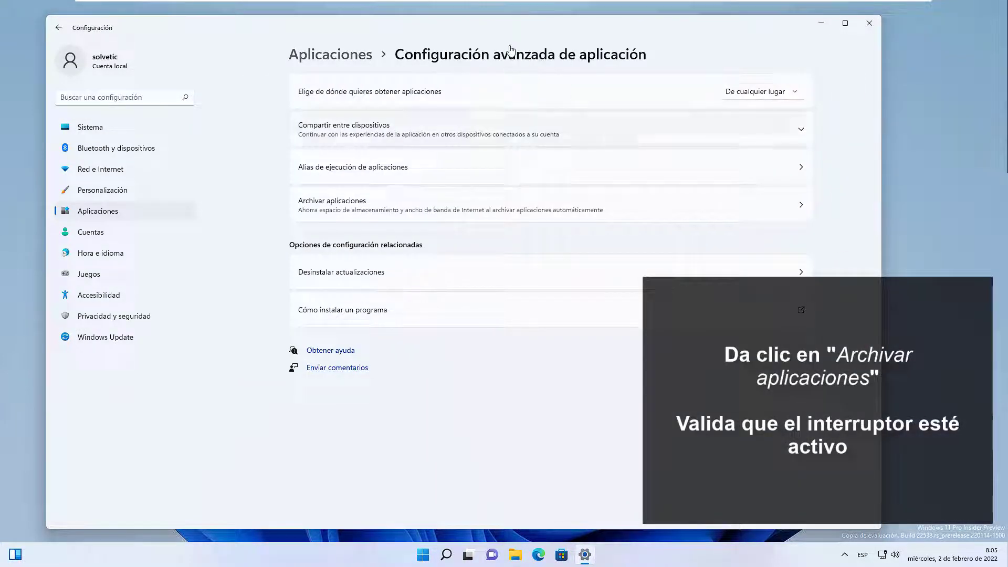
key(Return)
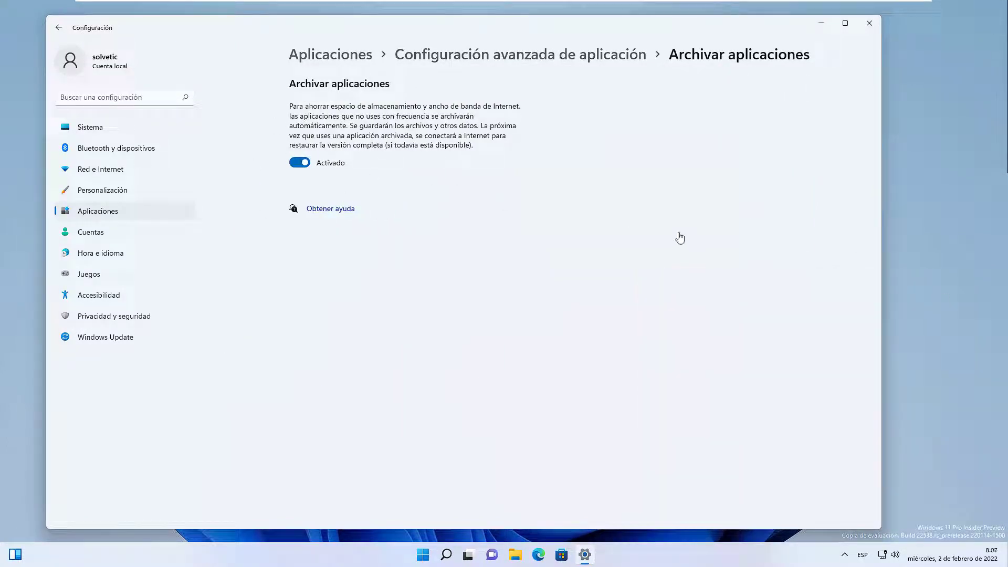
key(alt+F4)
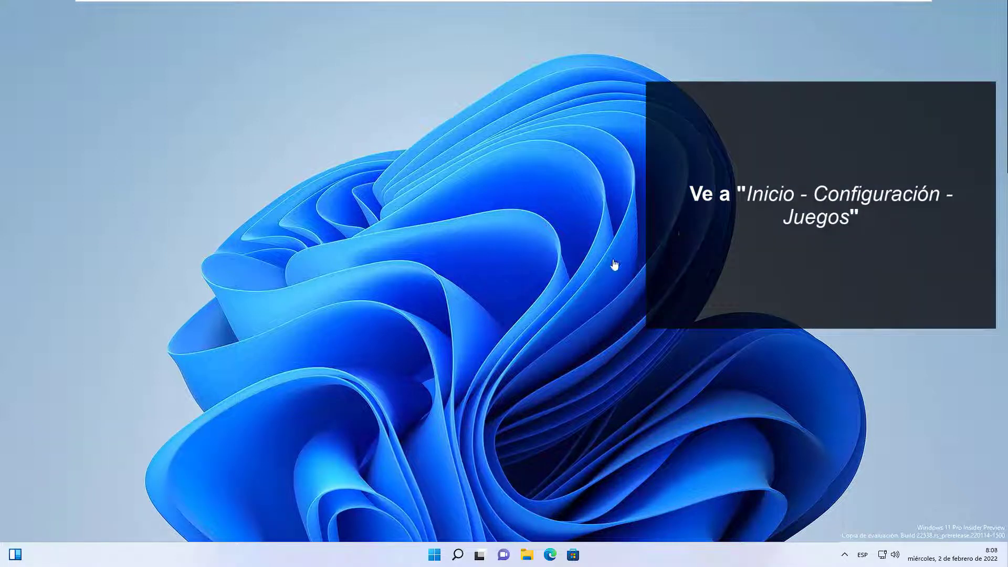
Open Windows Settings from the desktop for the Juegos section and again for the Accesibilidad section.
key(super)
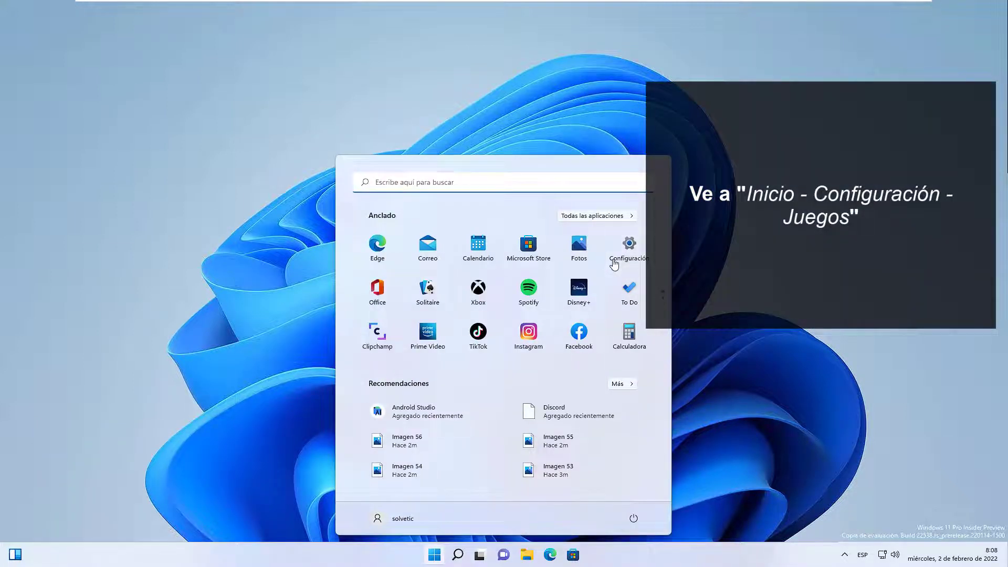
click(615, 253)
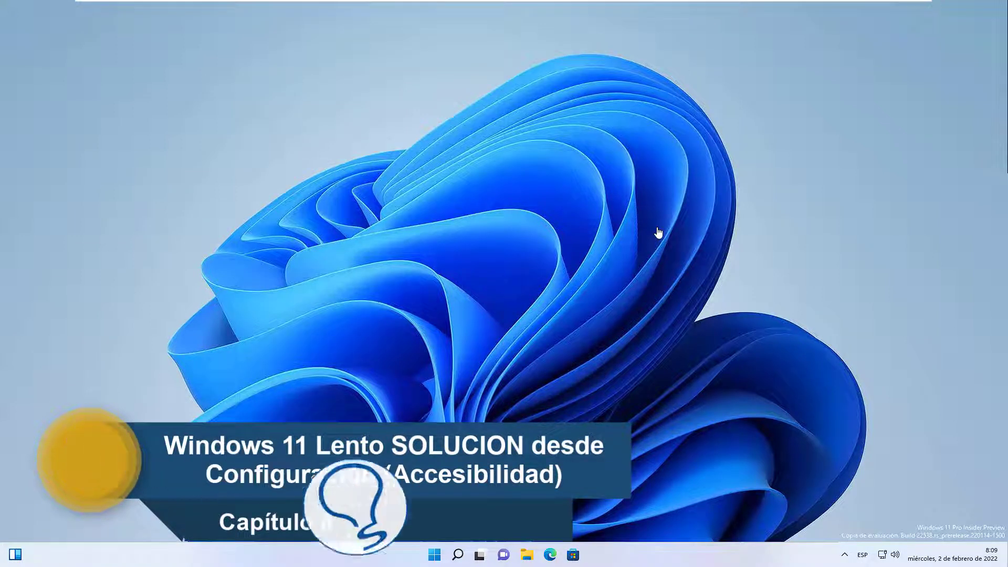
click(434, 555)
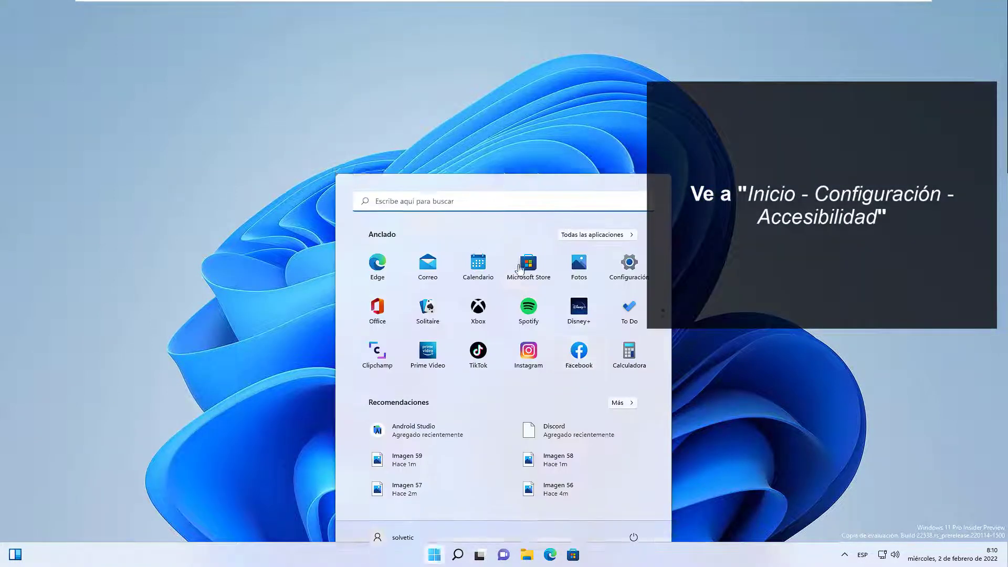
click(626, 251)
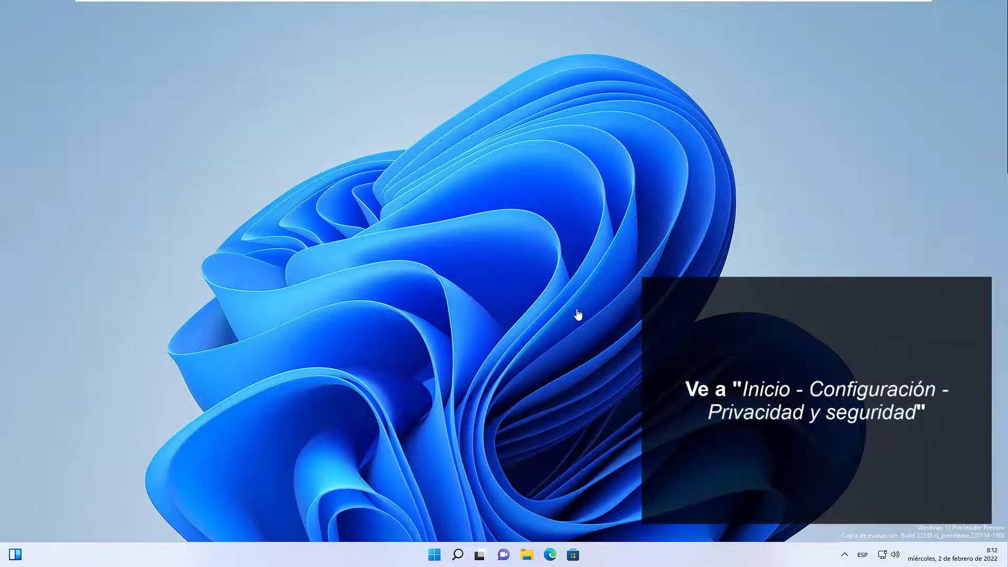
Open Windows Settings and go to the General page under Privacidad y seguridad.
click(434, 555)
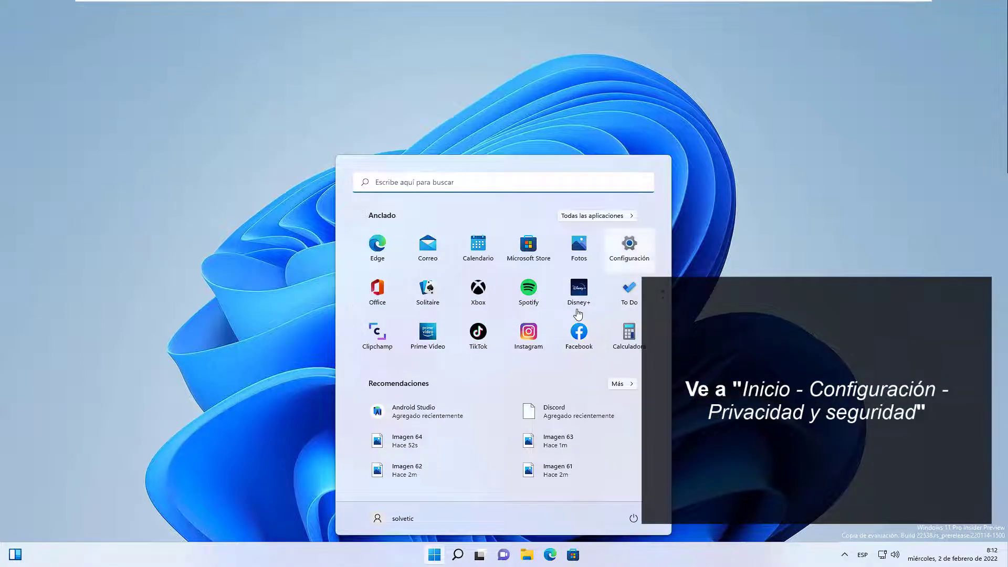
click(630, 250)
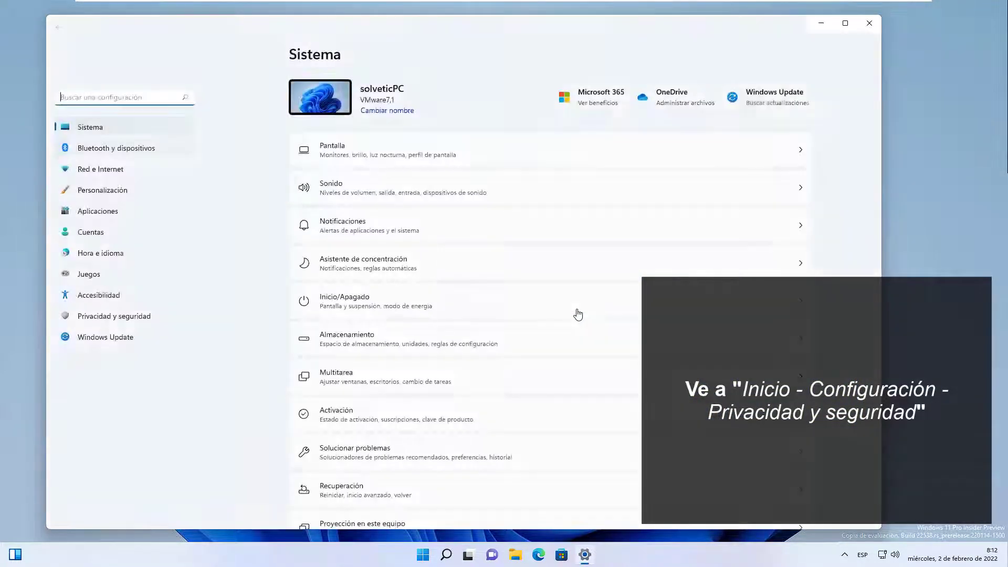
click(114, 316)
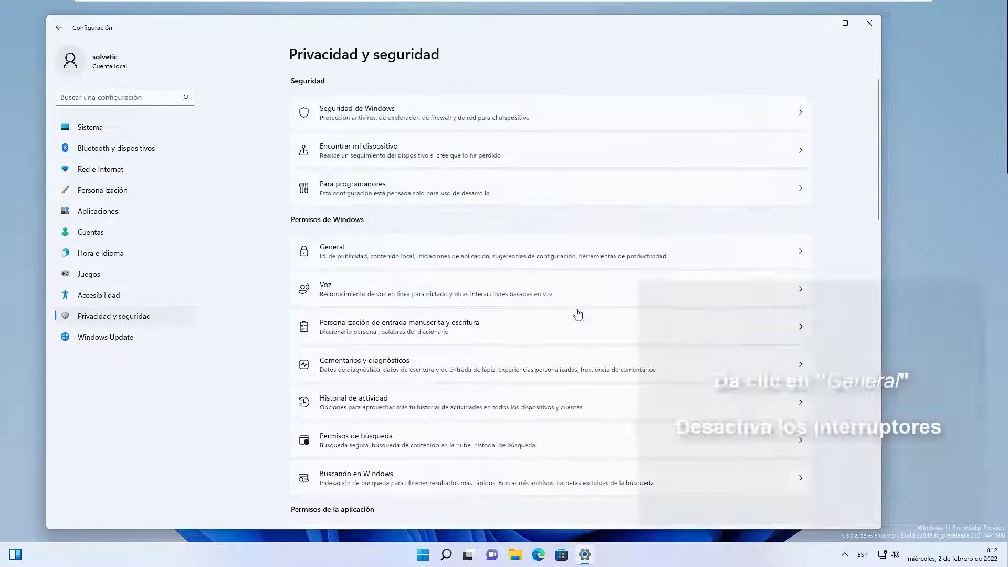
key(Return)
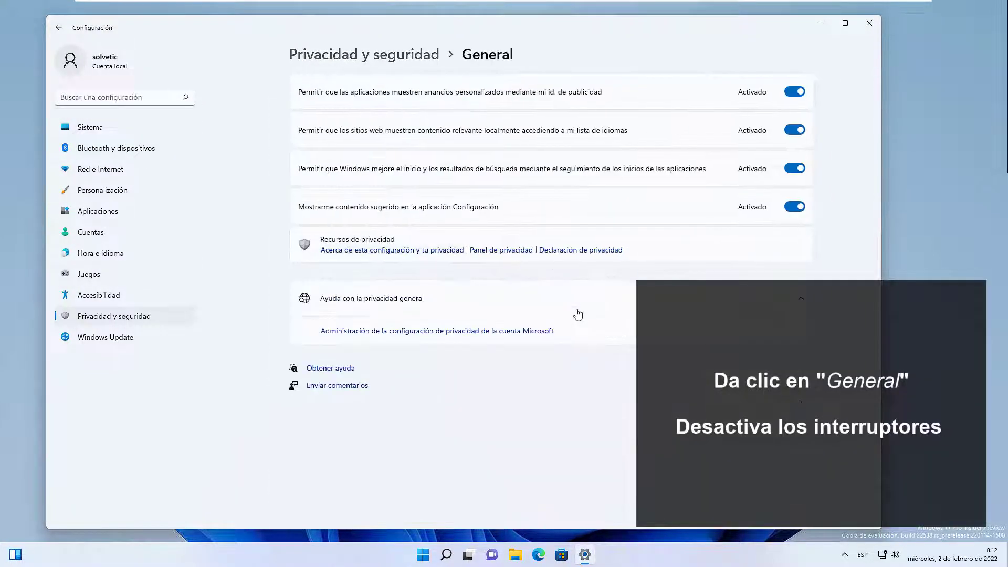
Turn off all four General privacy switches: personalized ads, language-list content, app launch tracking and suggested content in Configuración.
key(Tab)
key(space)
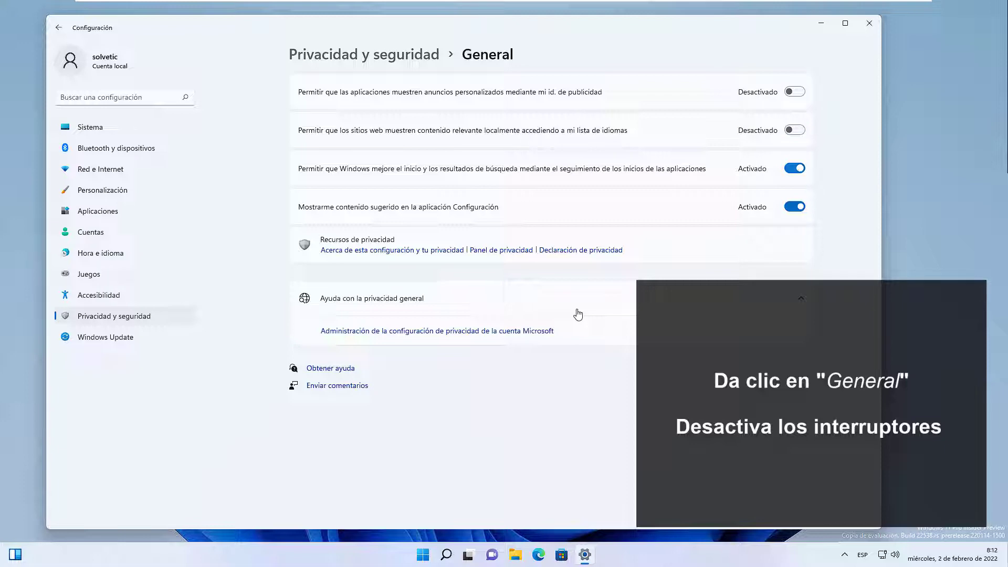
key(Tab)
key(space)
key(Tab)
key(space)
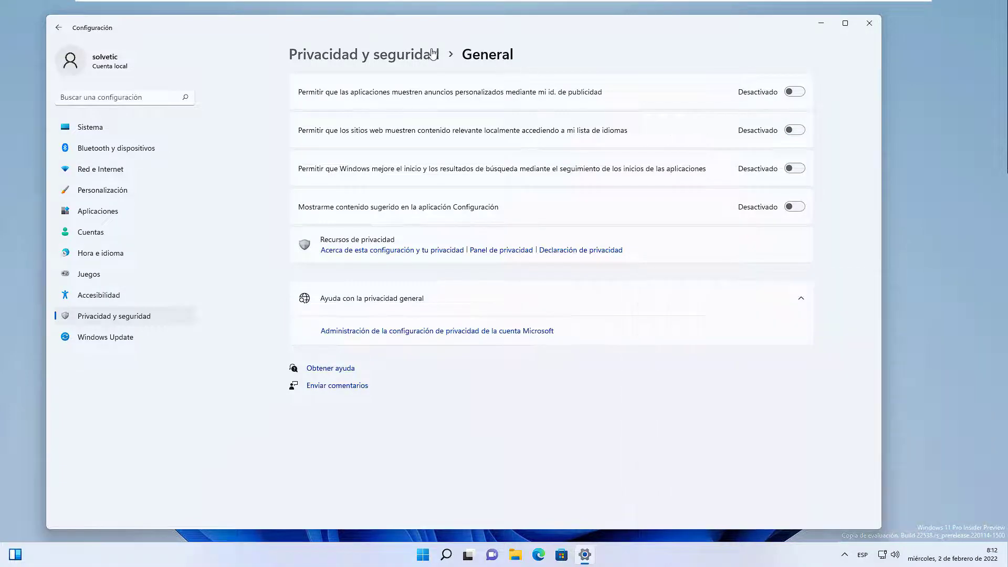
Go to Historial de actividad under Privacidad y seguridad and disable Almacenar mi historial de actividades en este dispositivo.
click(432, 54)
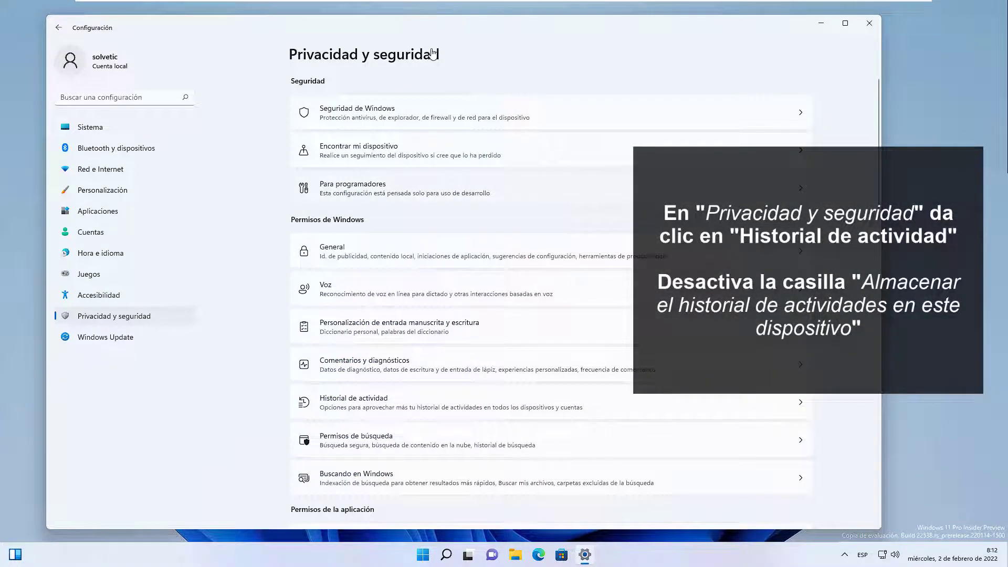
click(415, 403)
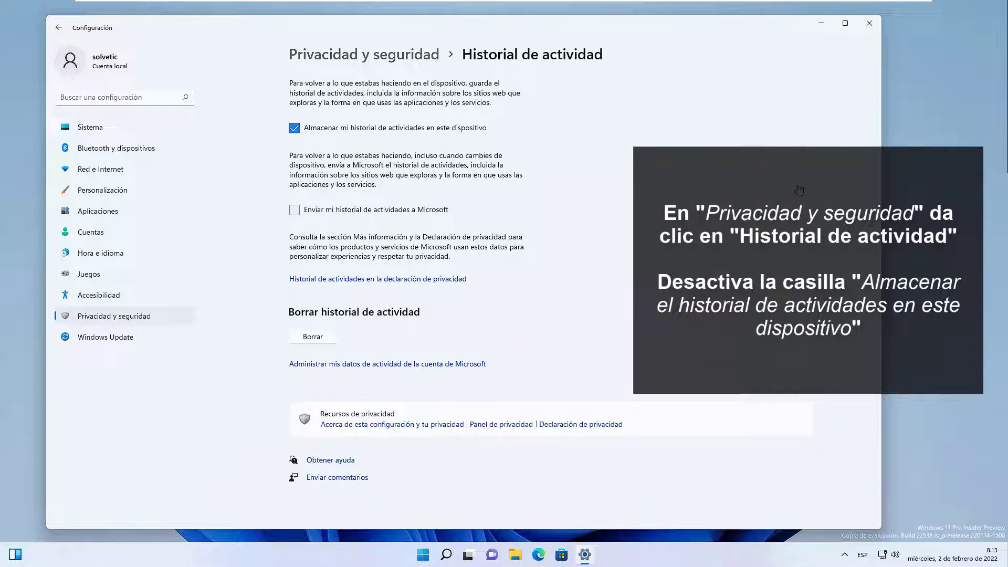
key(space)
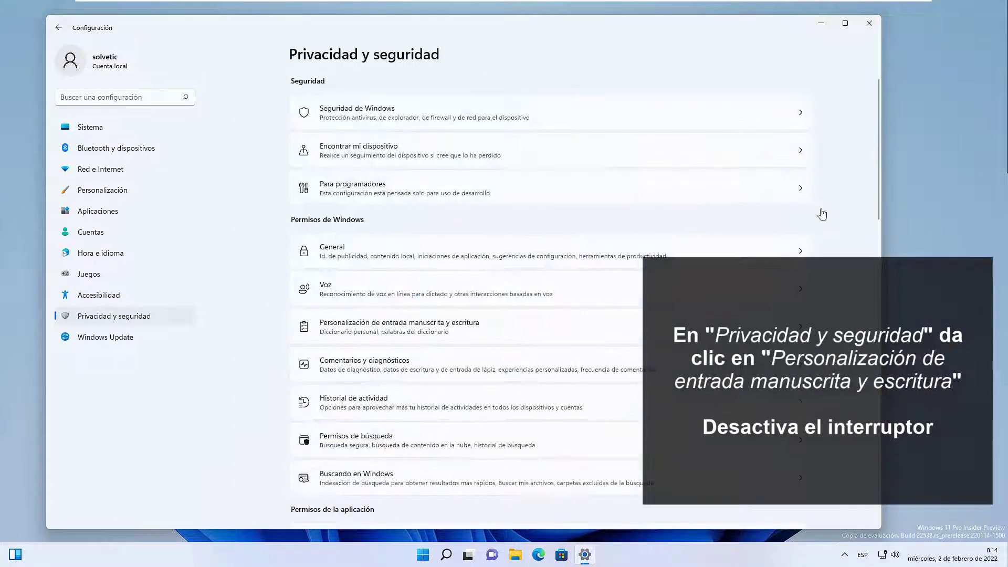
Open Personalización de entrada manuscrita y escritura under Privacidad y seguridad.
key(Return)
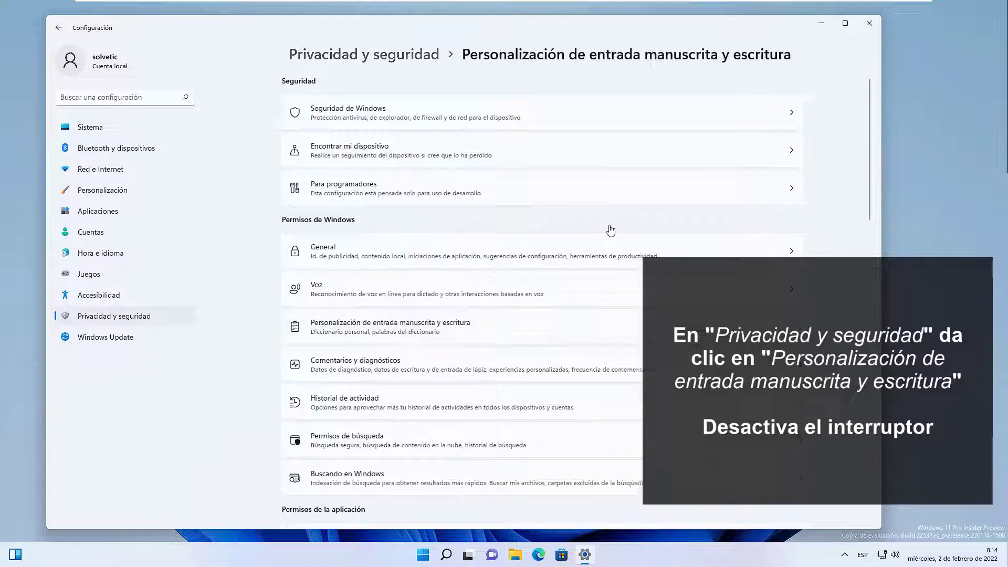